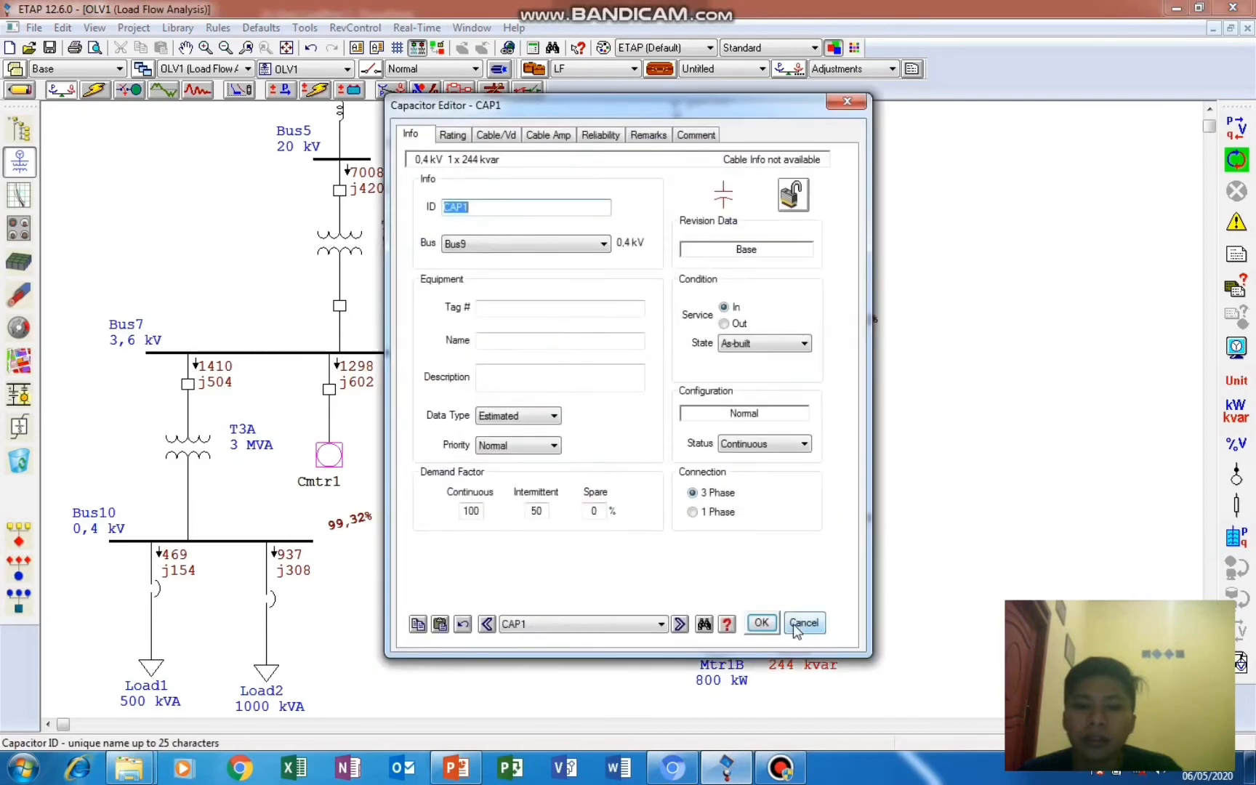
Bring up CAP1's rating data and check its rated voltage.
{"action": "left_click", "coordinate": [451, 138]}
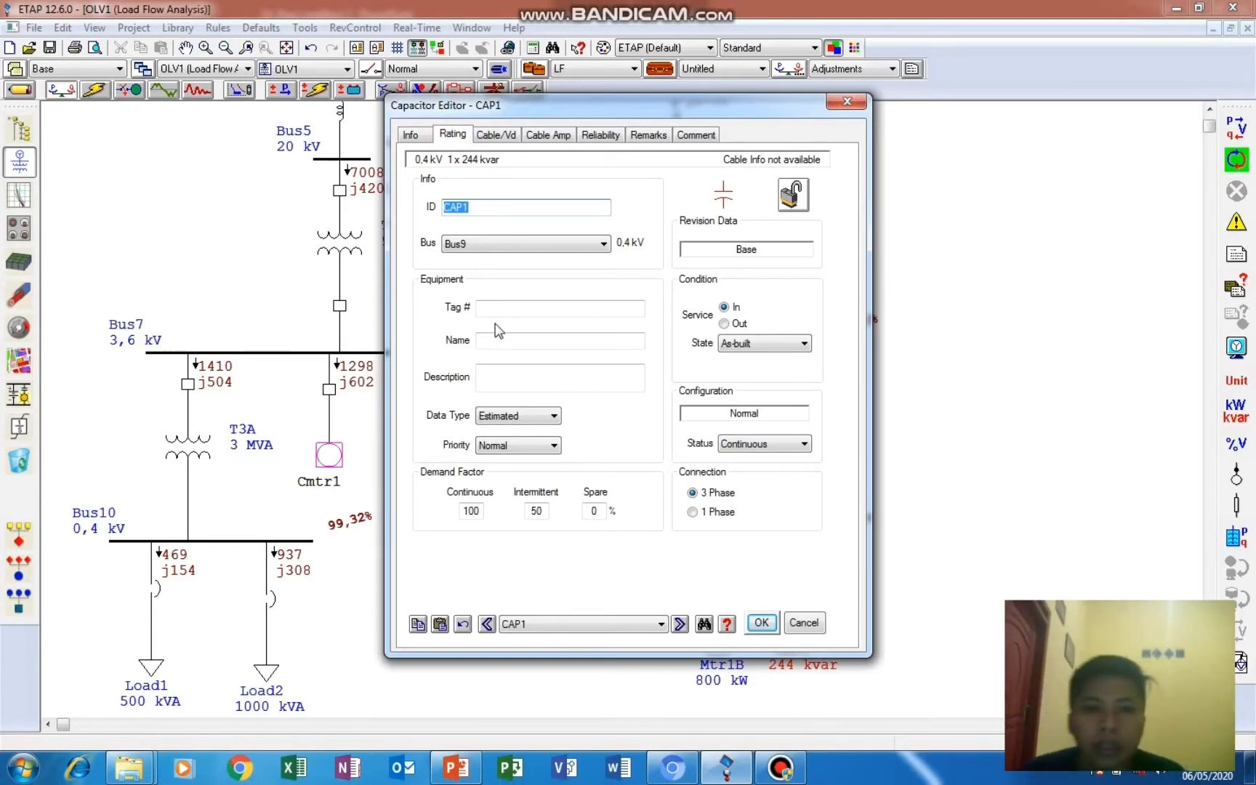
{"action": "left_click", "coordinate": [502, 135]}
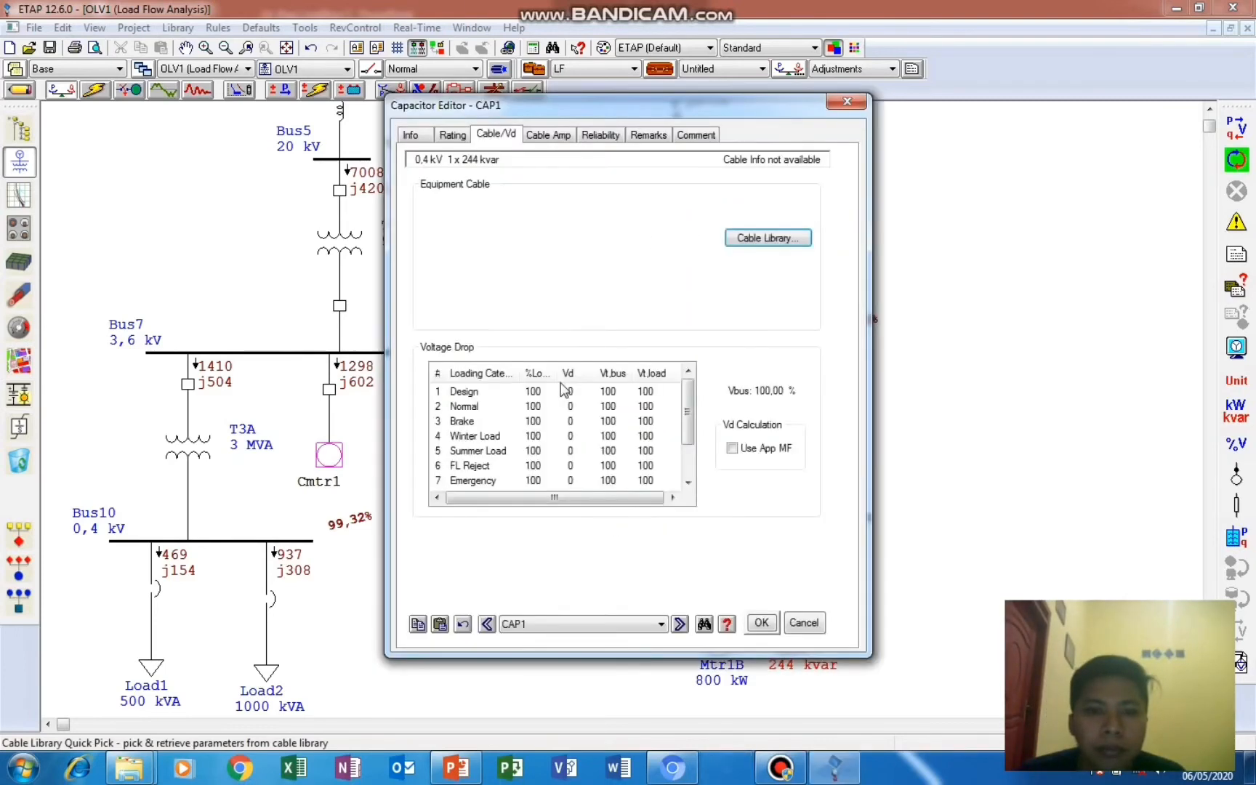
{"action": "left_click", "coordinate": [451, 135]}
{"action": "left_click", "coordinate": [460, 217]}
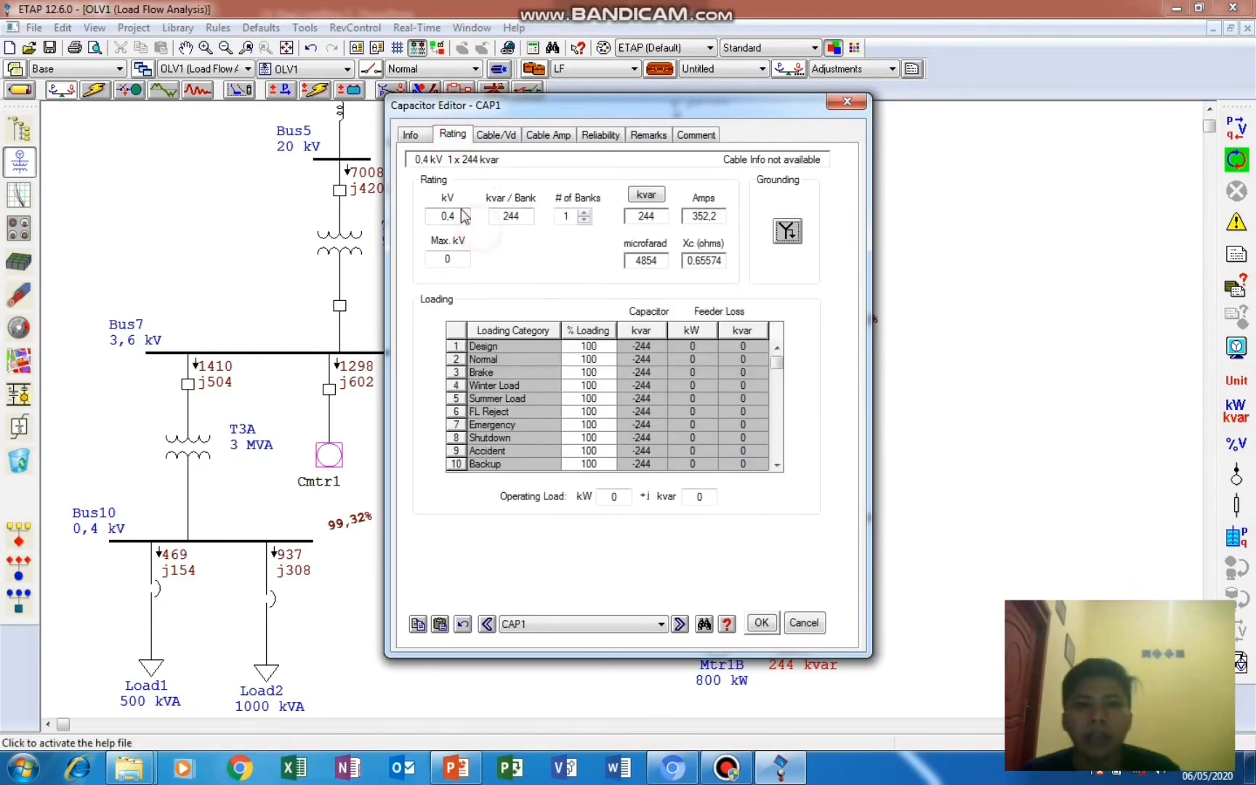
{"action": "double_click", "coordinate": [459, 217]}
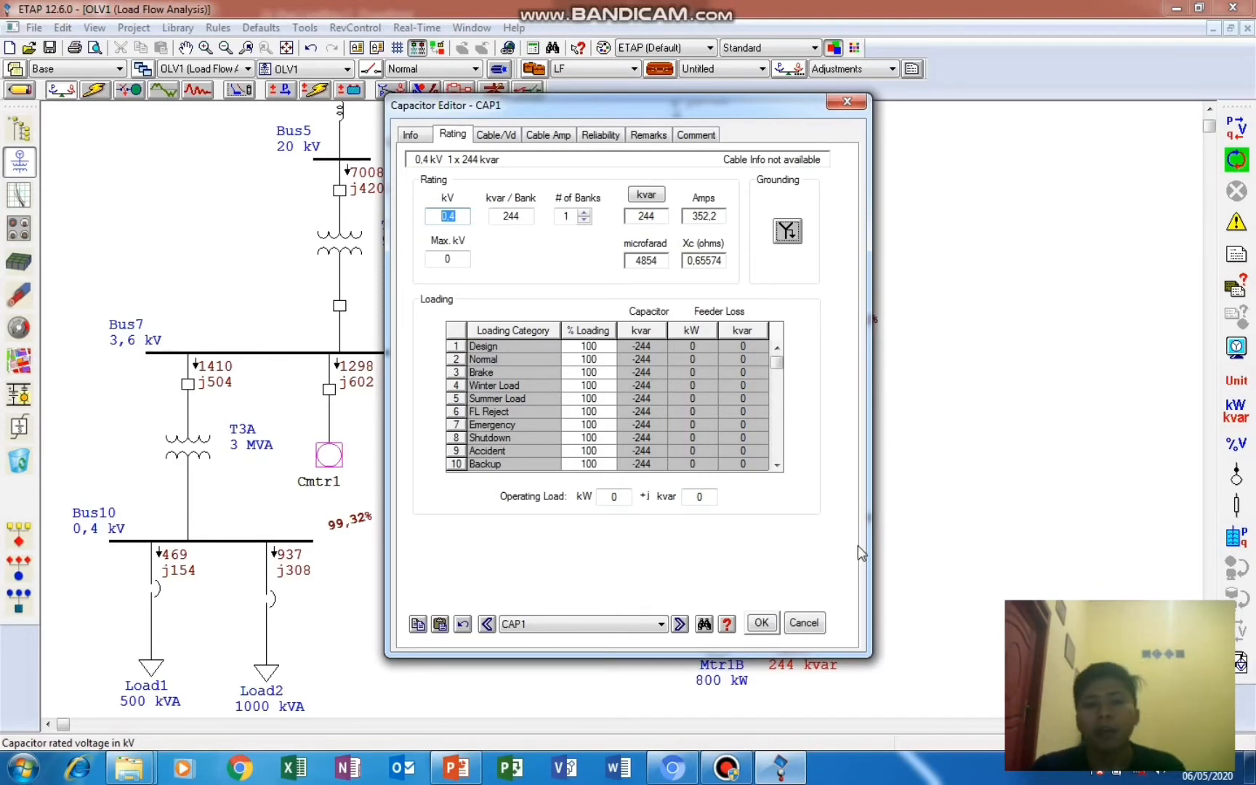
Enter 244 kvar per bank for CAP1 with one bank and accept the capacitor settings.
{"action": "double_click", "coordinate": [517, 217]}
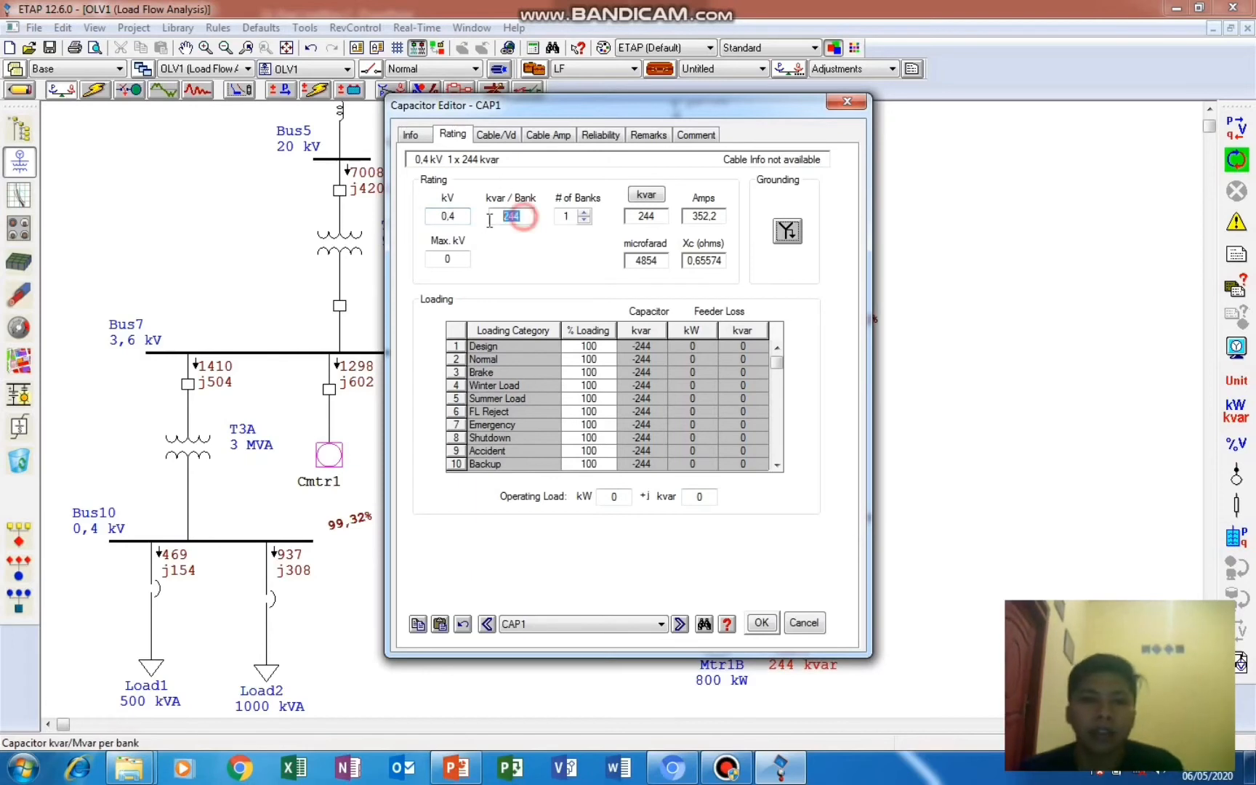
{"action": "type", "text": "2"}
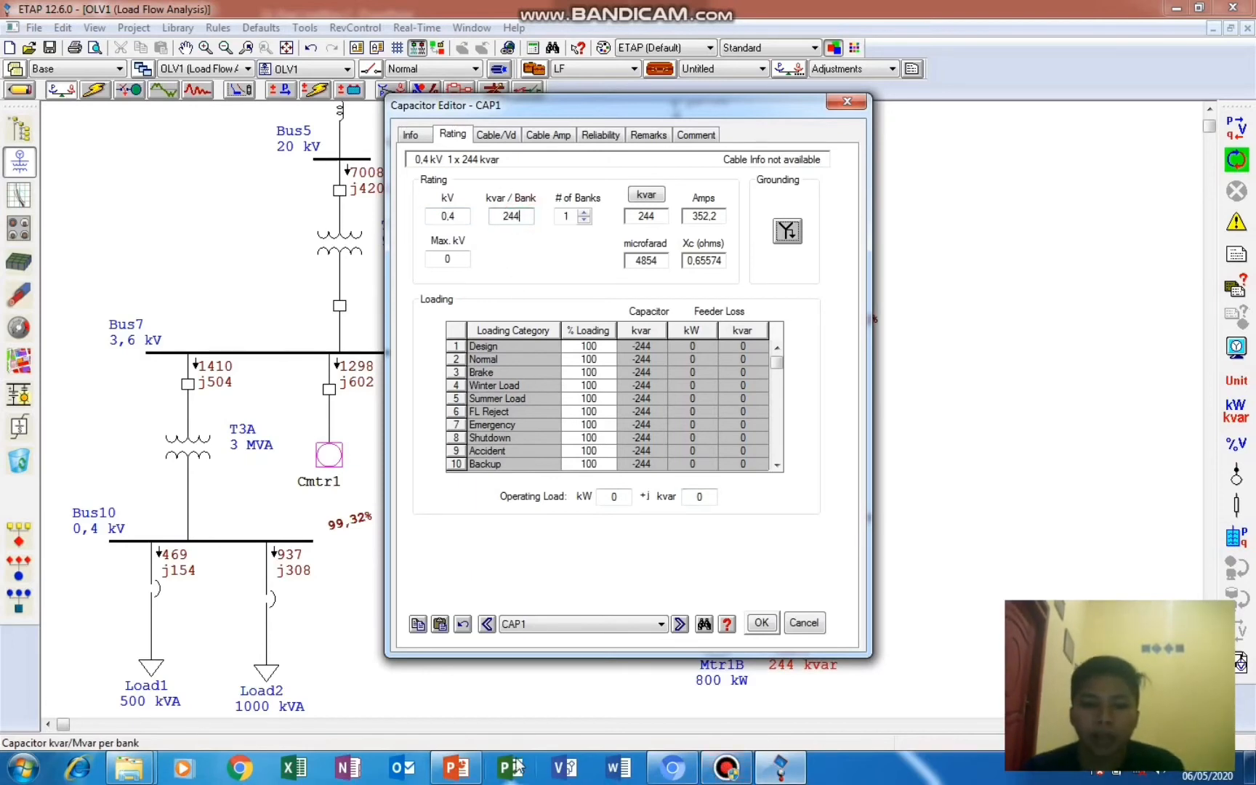
{"action": "left_click", "coordinate": [471, 772]}
{"action": "left_click", "coordinate": [471, 772]}
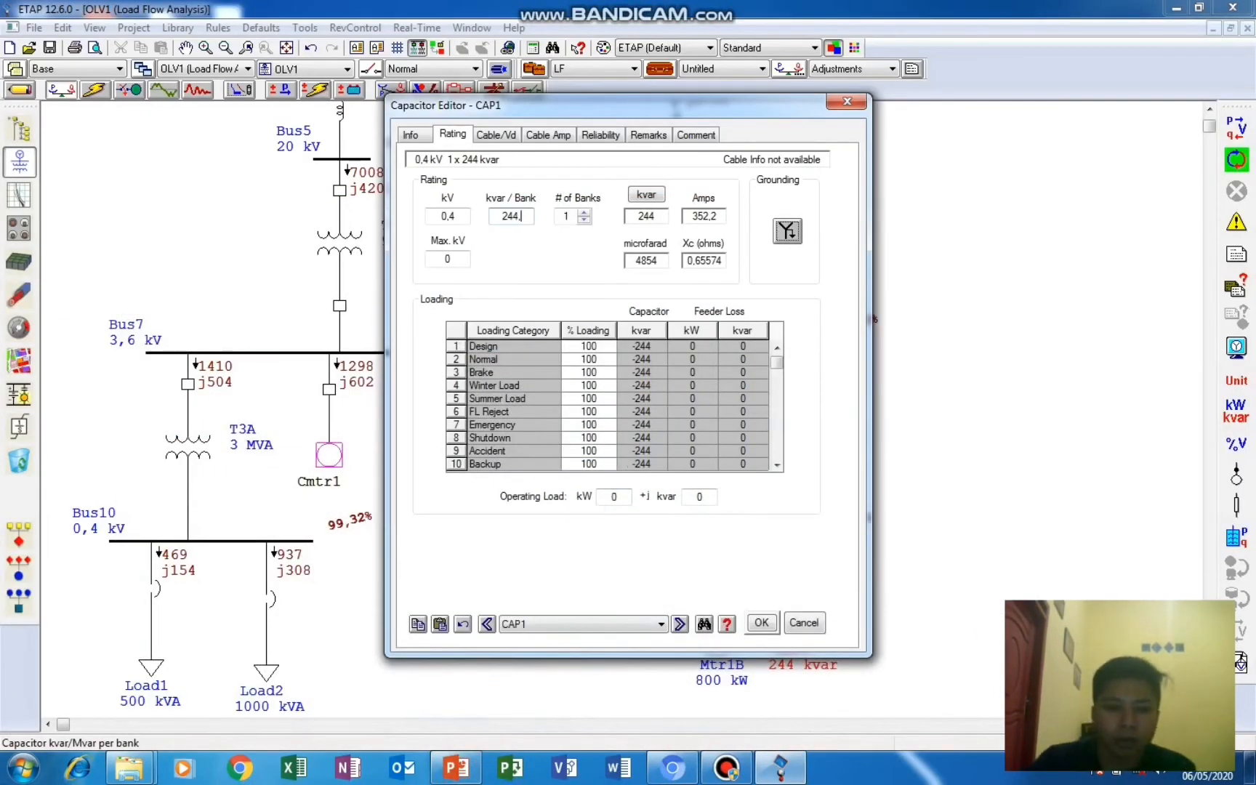
{"action": "left_click", "coordinate": [569, 217]}
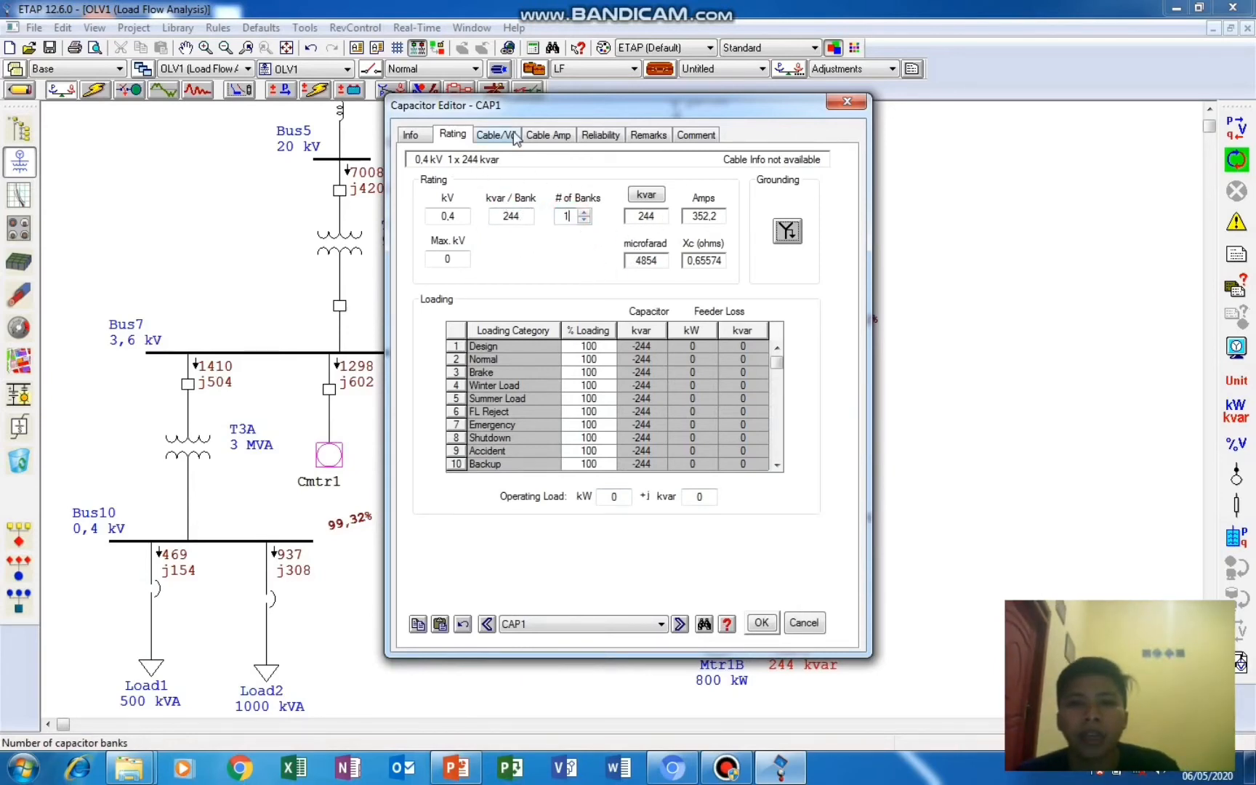
{"action": "left_click", "coordinate": [761, 623]}
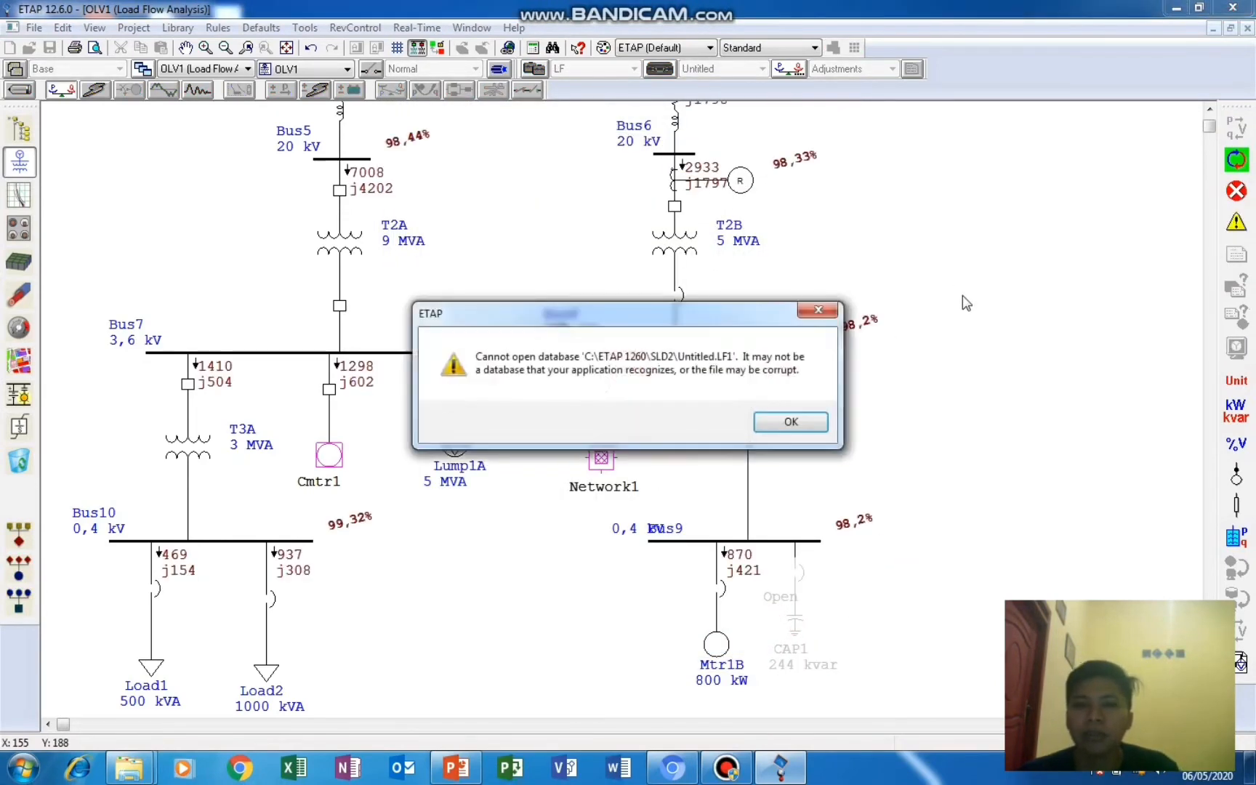
Dismiss the database error and switch the load flow results to show apparent power (kVA) with power factor.
{"action": "left_click", "coordinate": [807, 423]}
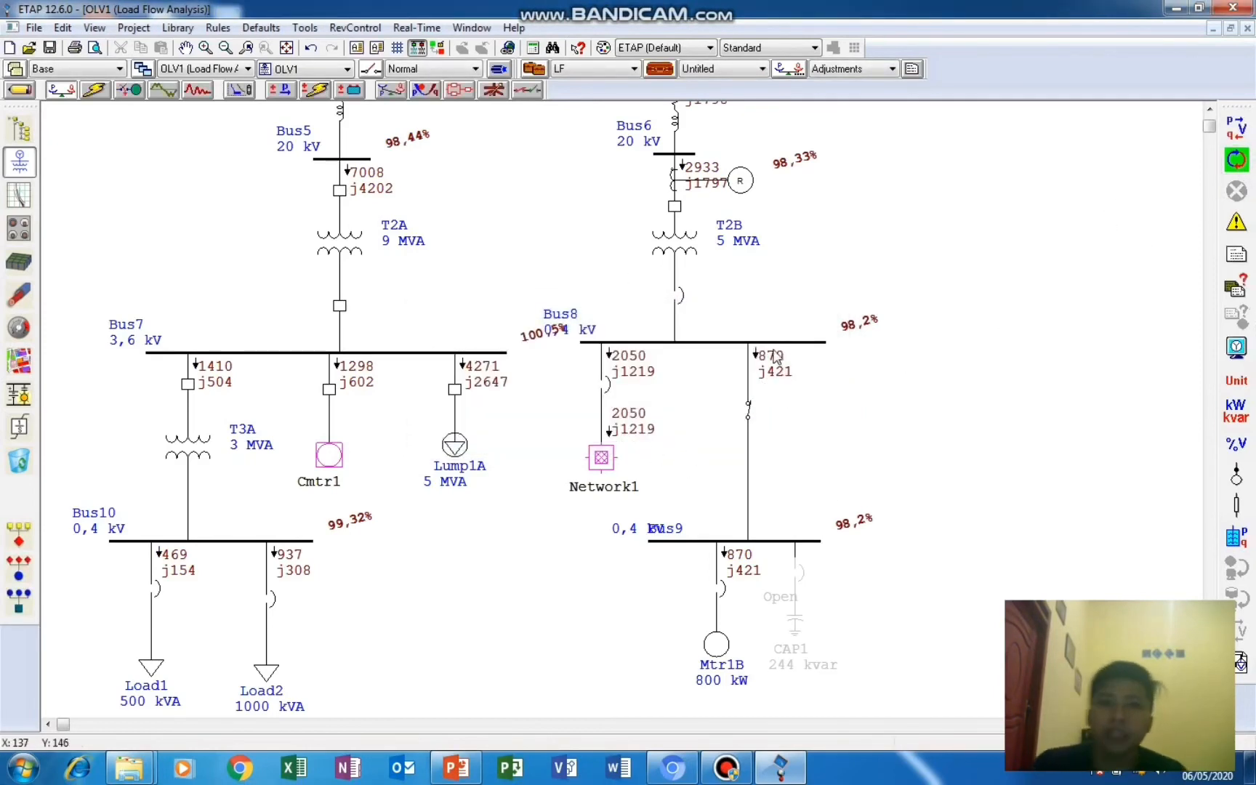
{"action": "left_click", "coordinate": [727, 768]}
{"action": "left_click", "coordinate": [727, 768]}
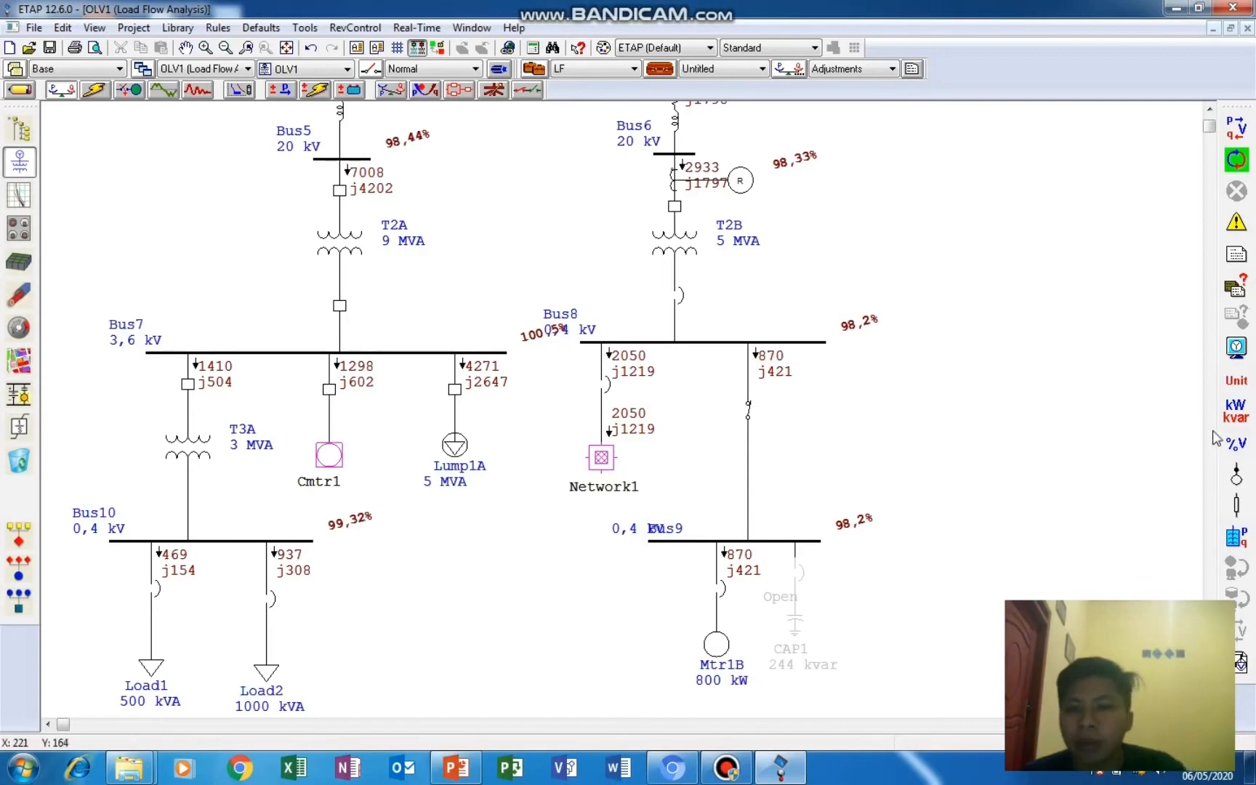
{"action": "left_click_drag", "start_coordinate": [1236, 411], "coordinate": [1113, 418]}
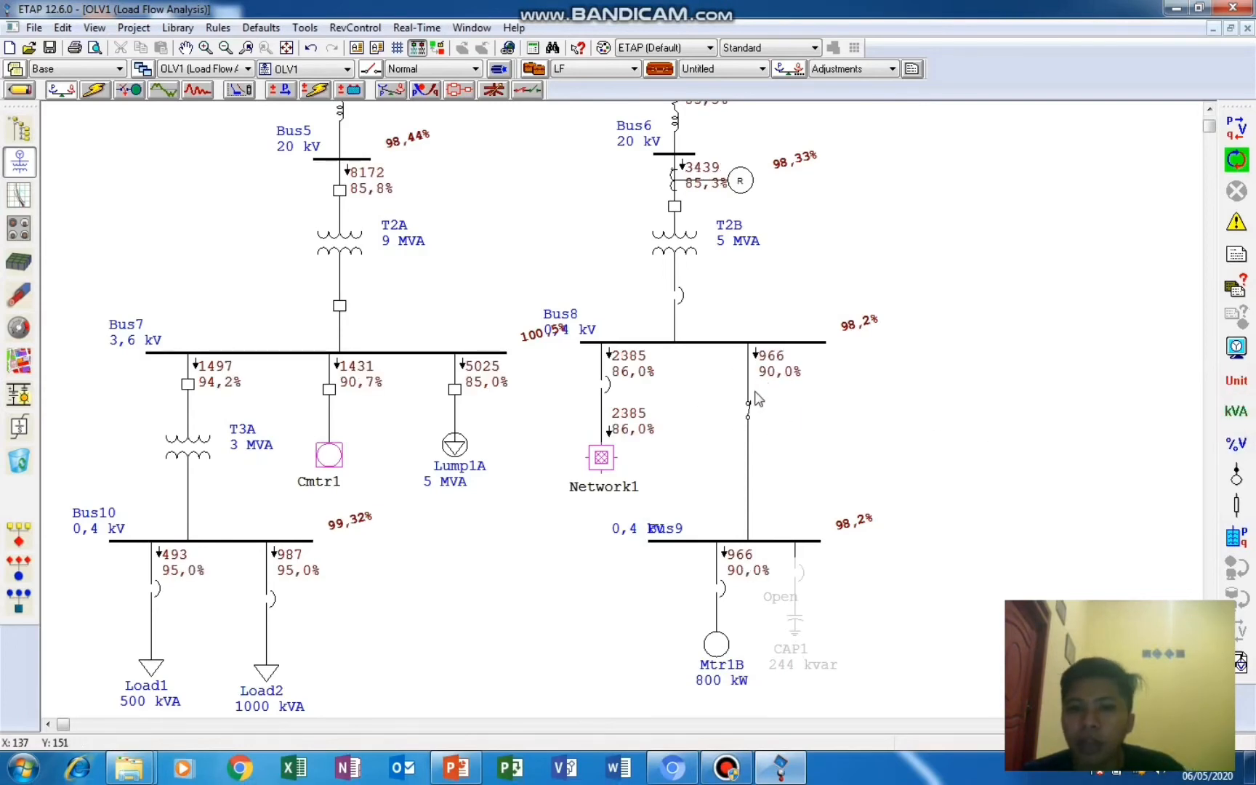
Set the CBCap breaker above capacitor CAP1 to Closed.
{"action": "right_click", "coordinate": [799, 580]}
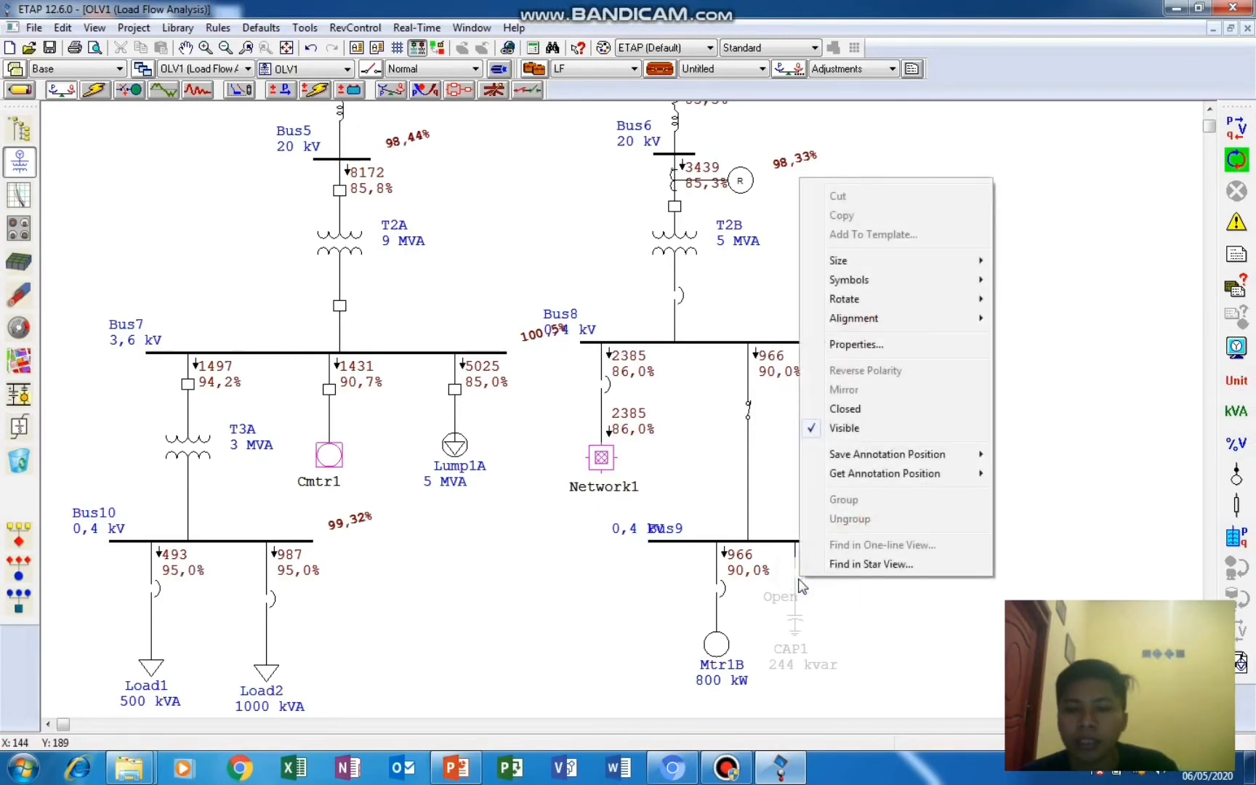
{"action": "left_click", "coordinate": [809, 609]}
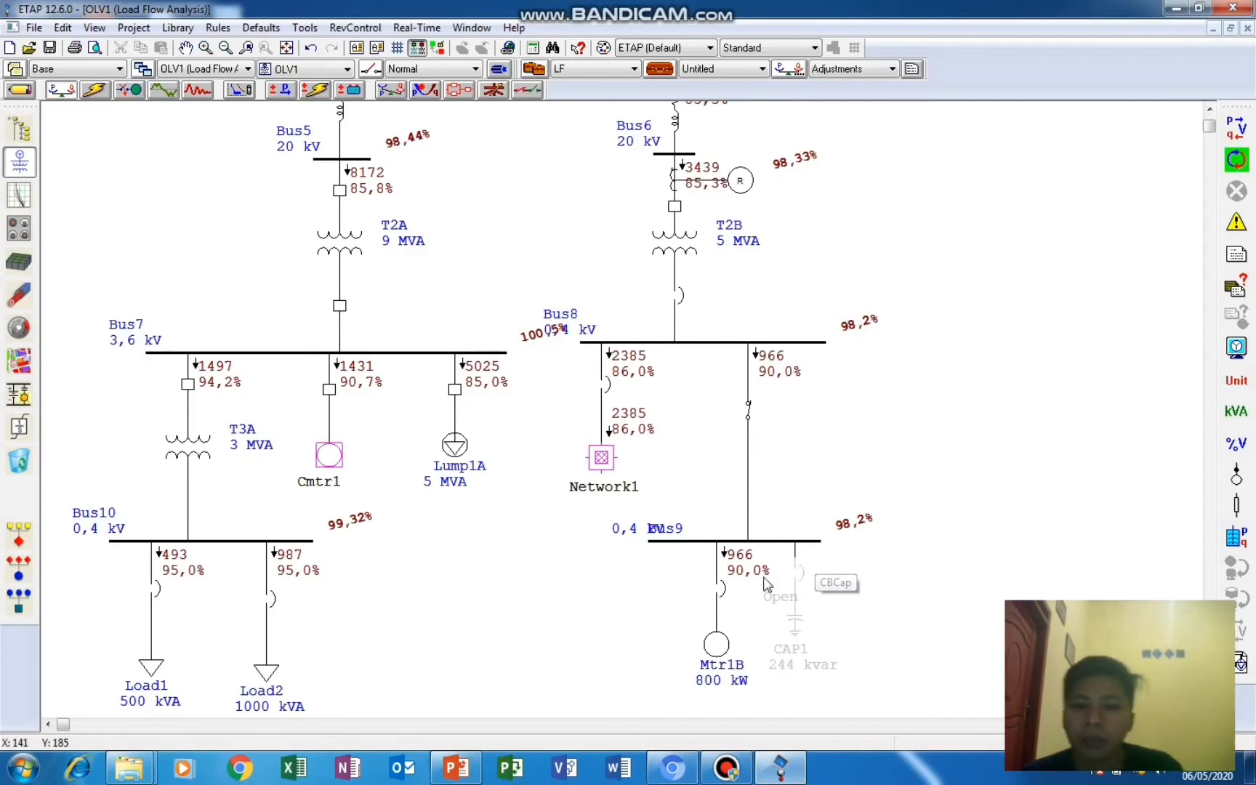
{"action": "right_click", "coordinate": [805, 574]}
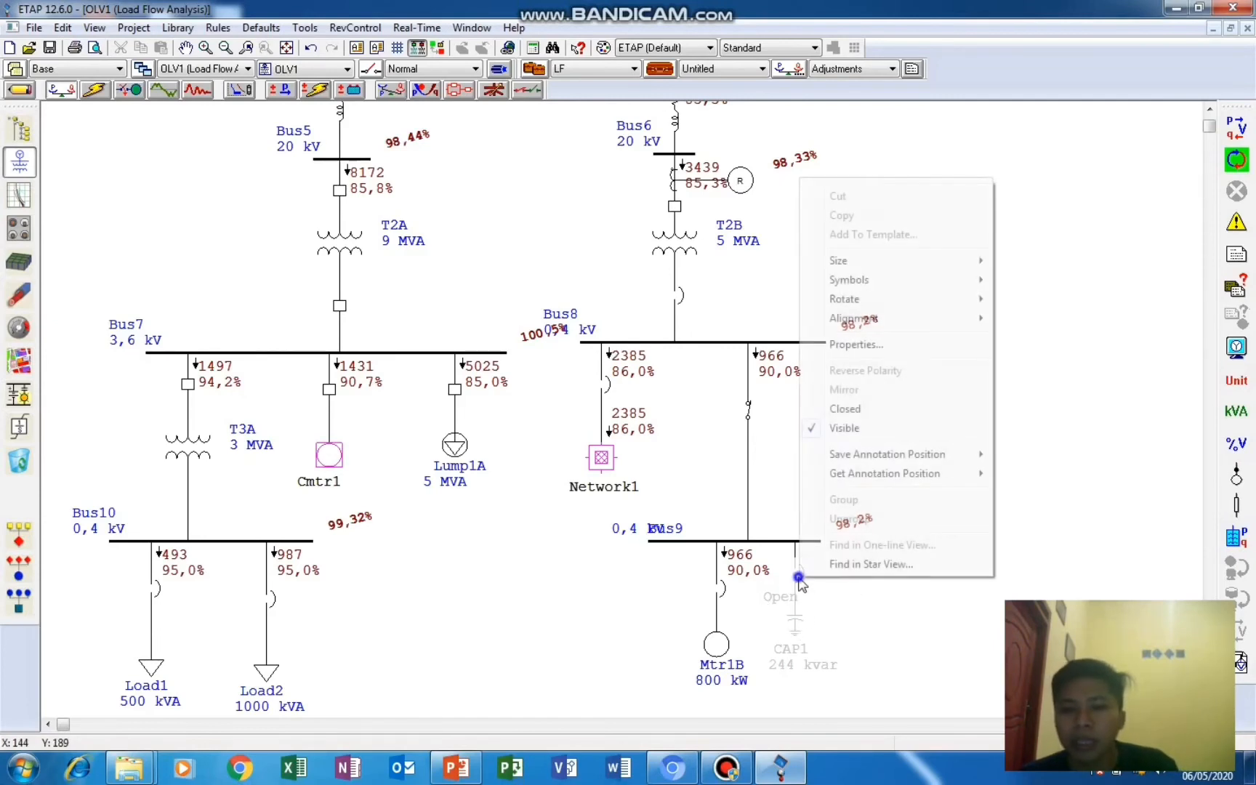
{"action": "left_click", "coordinate": [845, 409]}
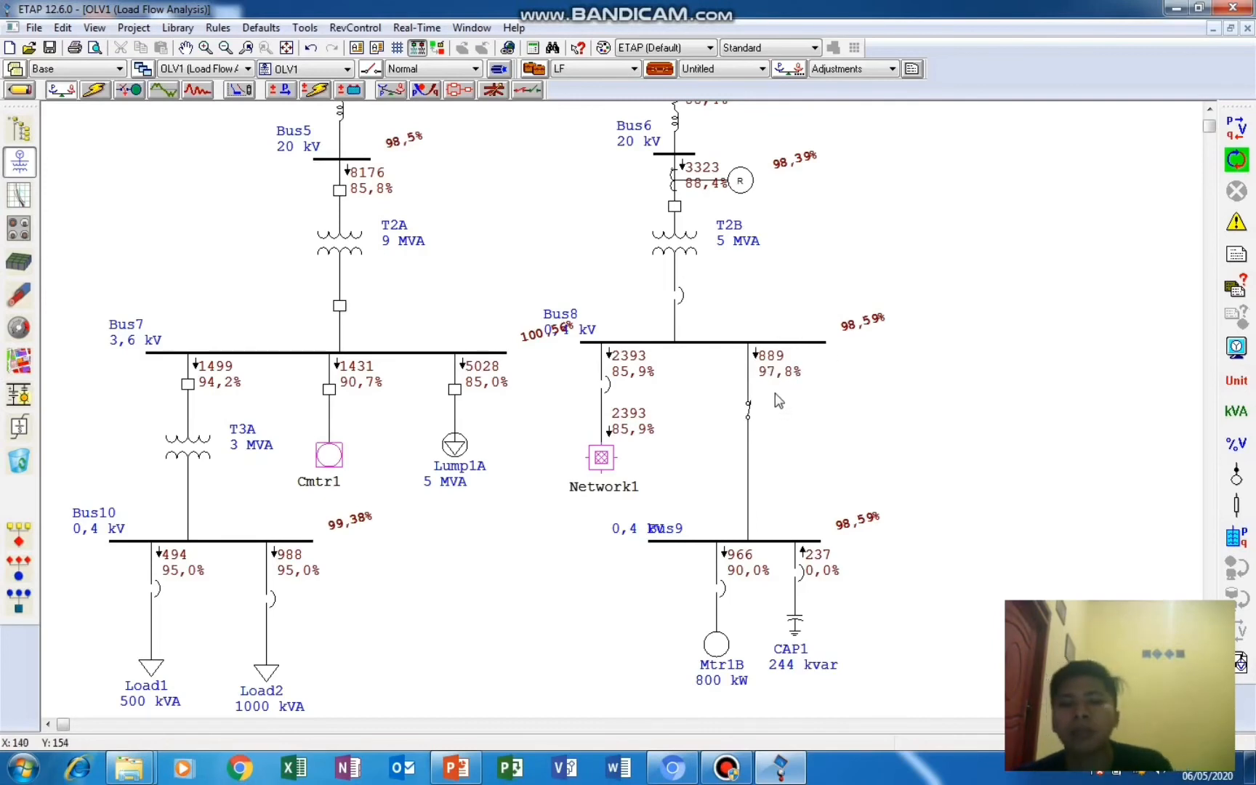
Open and reclose the CBCap breaker, dismiss the error message, and run the load flow with CAP1 connected.
{"action": "left_click", "coordinate": [799, 575]}
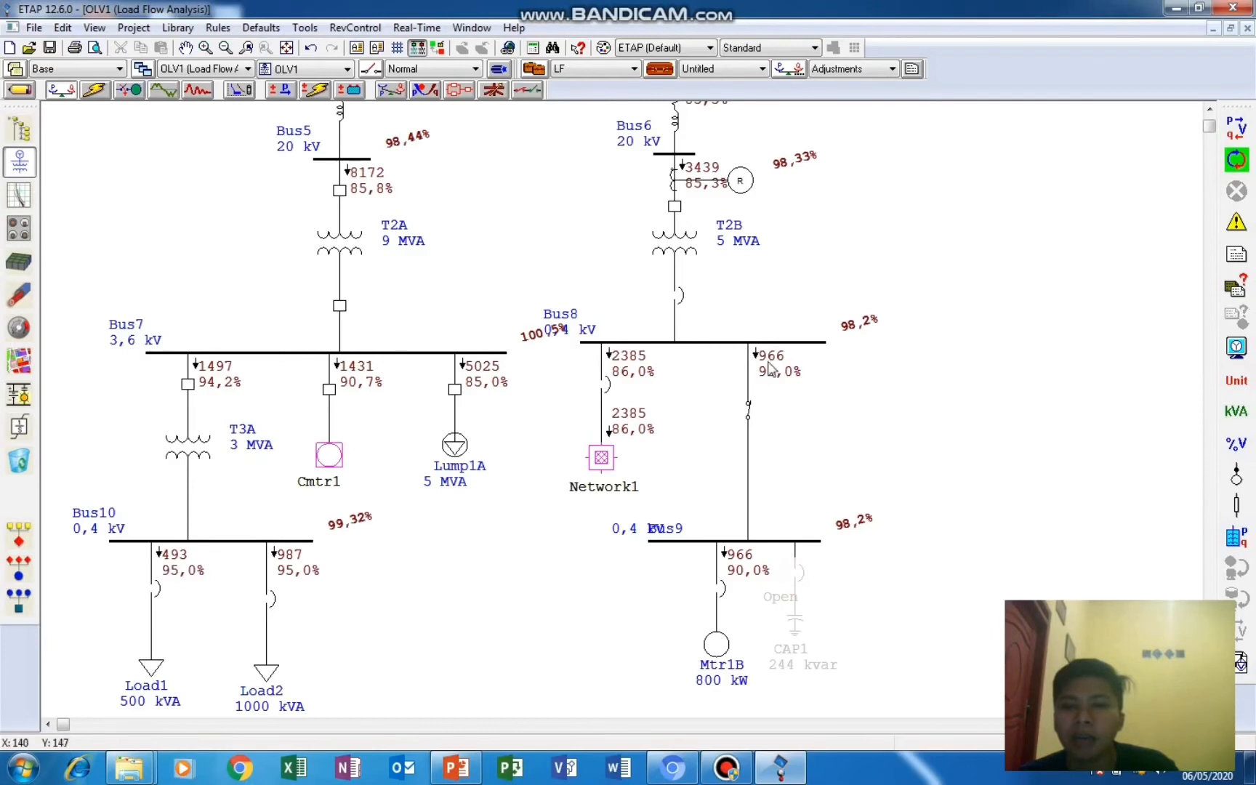
{"action": "left_click", "coordinate": [798, 578]}
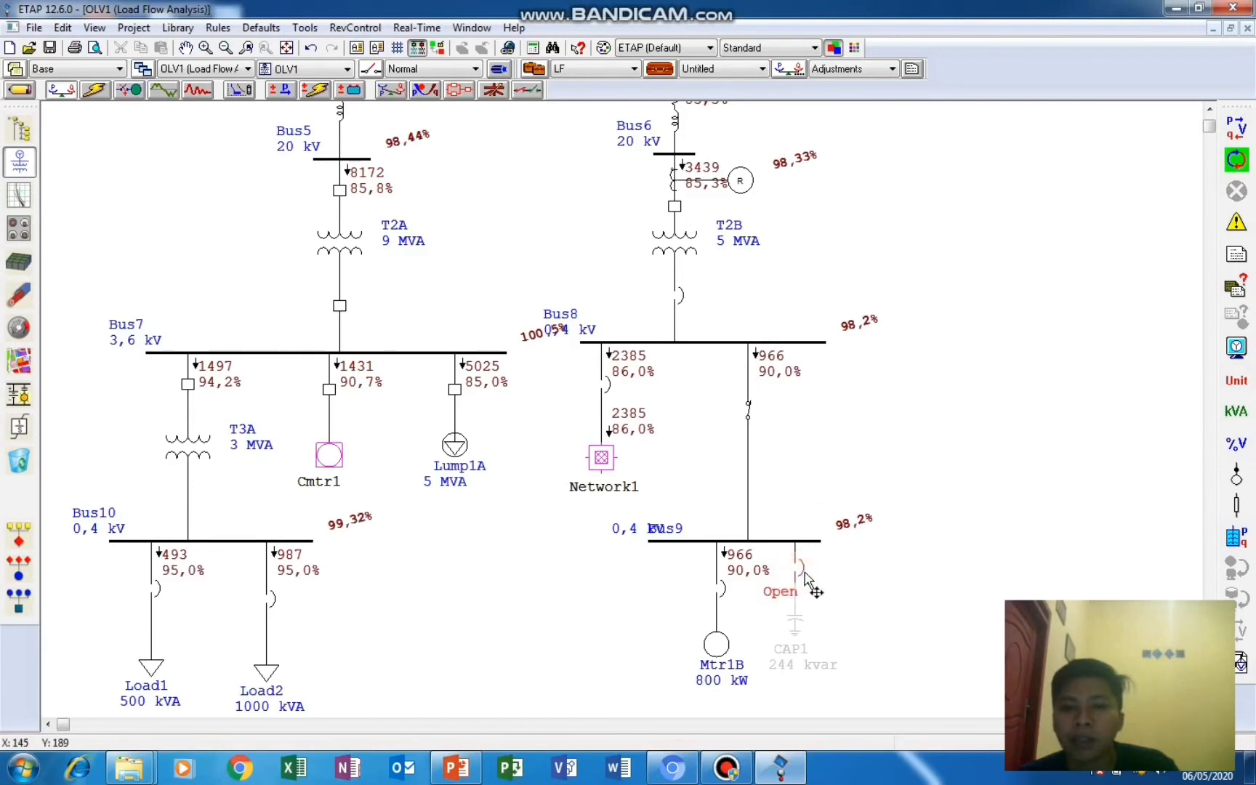
{"action": "double_click", "coordinate": [803, 575]}
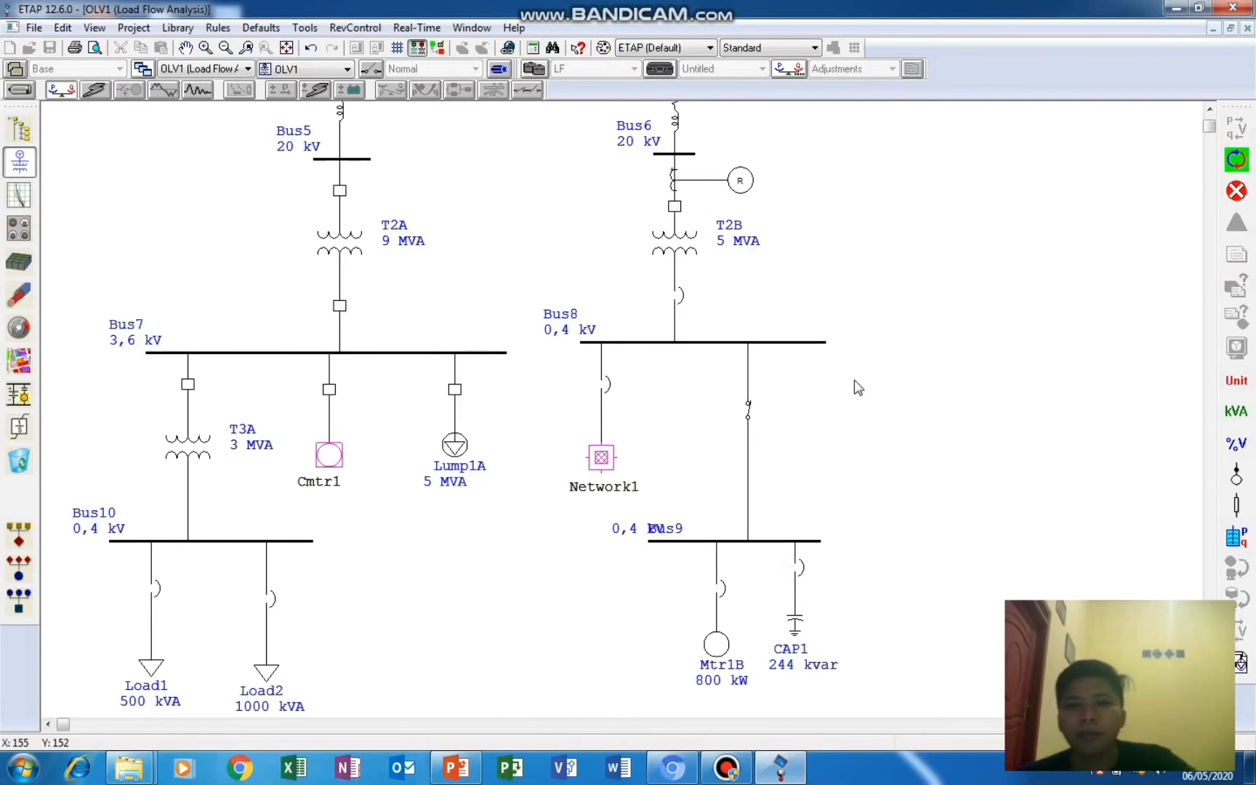
{"action": "left_click", "coordinate": [762, 423]}
{"action": "left_click", "coordinate": [1237, 159]}
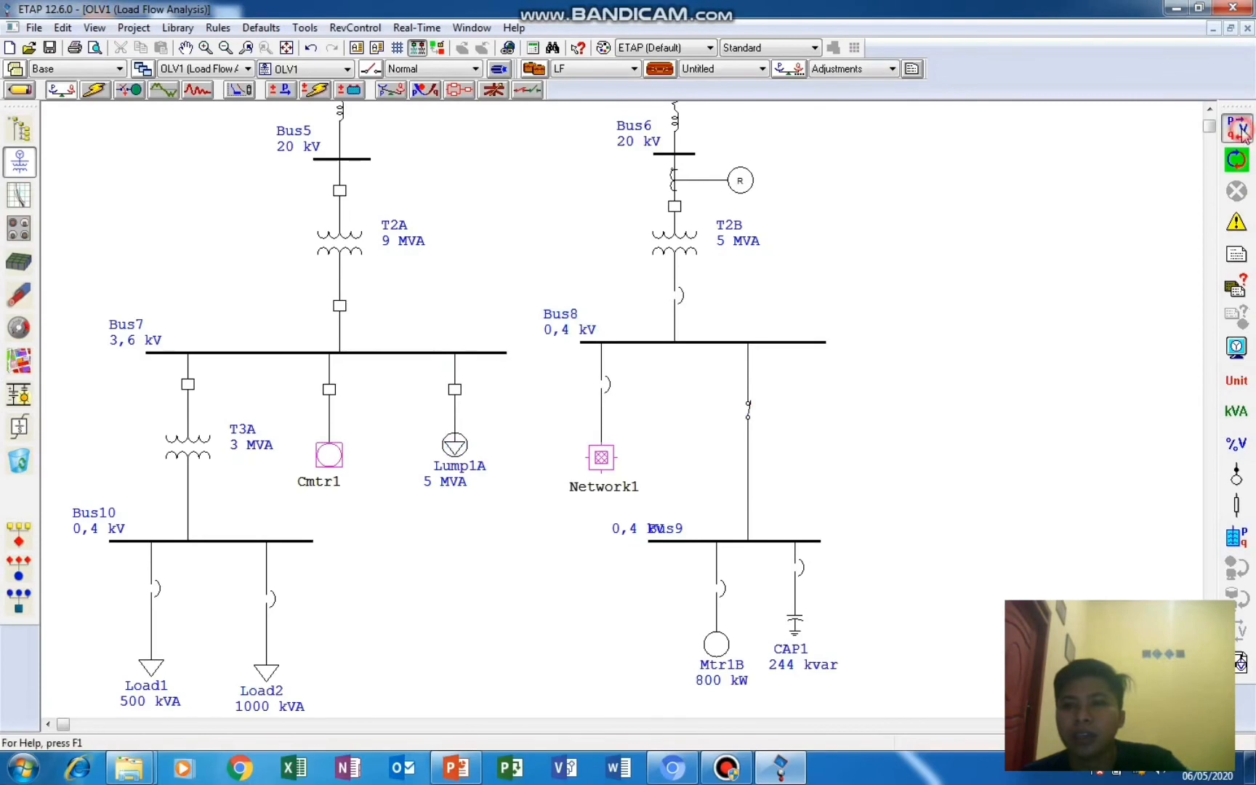
Toggle CBCap open and closed to compare the Bus8-to-Bus9 feeder's power factor and the bus voltages without and with CAP1.
{"action": "left_click", "coordinate": [806, 571]}
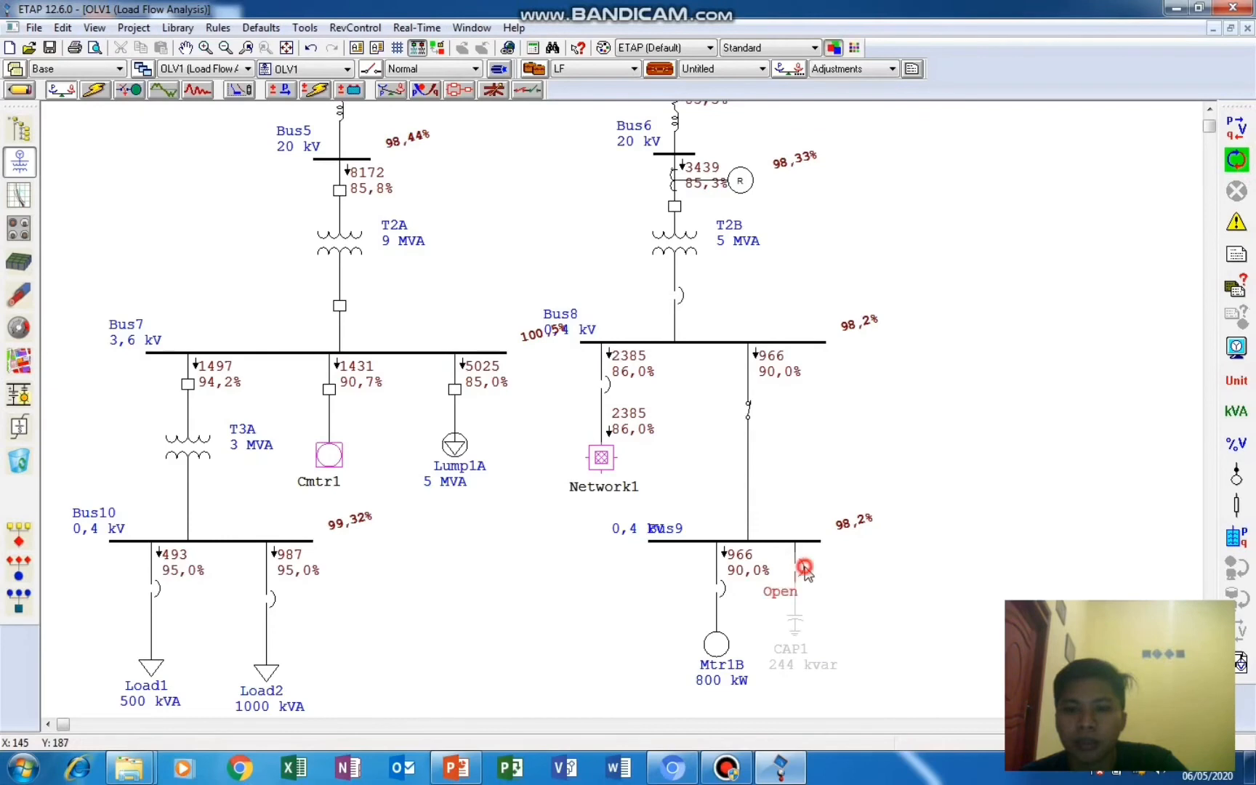
{"action": "left_click", "coordinate": [810, 571]}
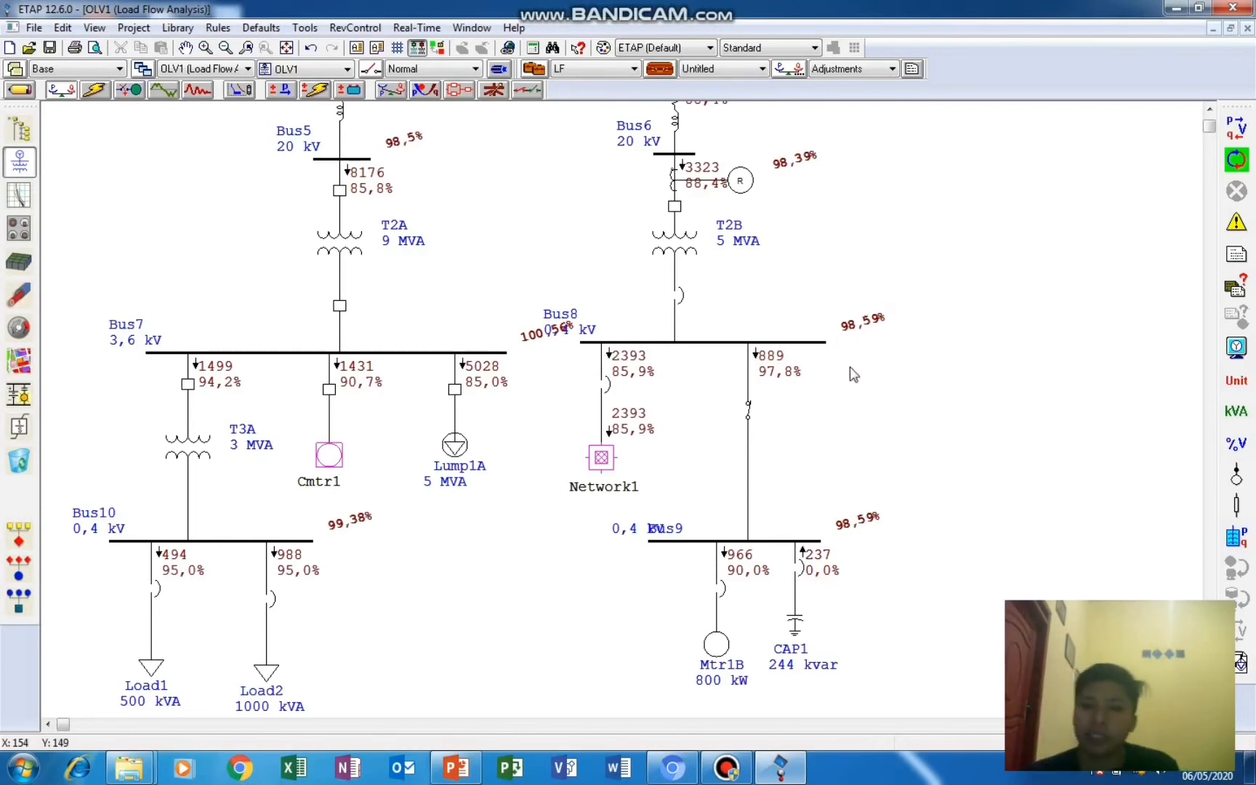
{"action": "left_click", "coordinate": [799, 578]}
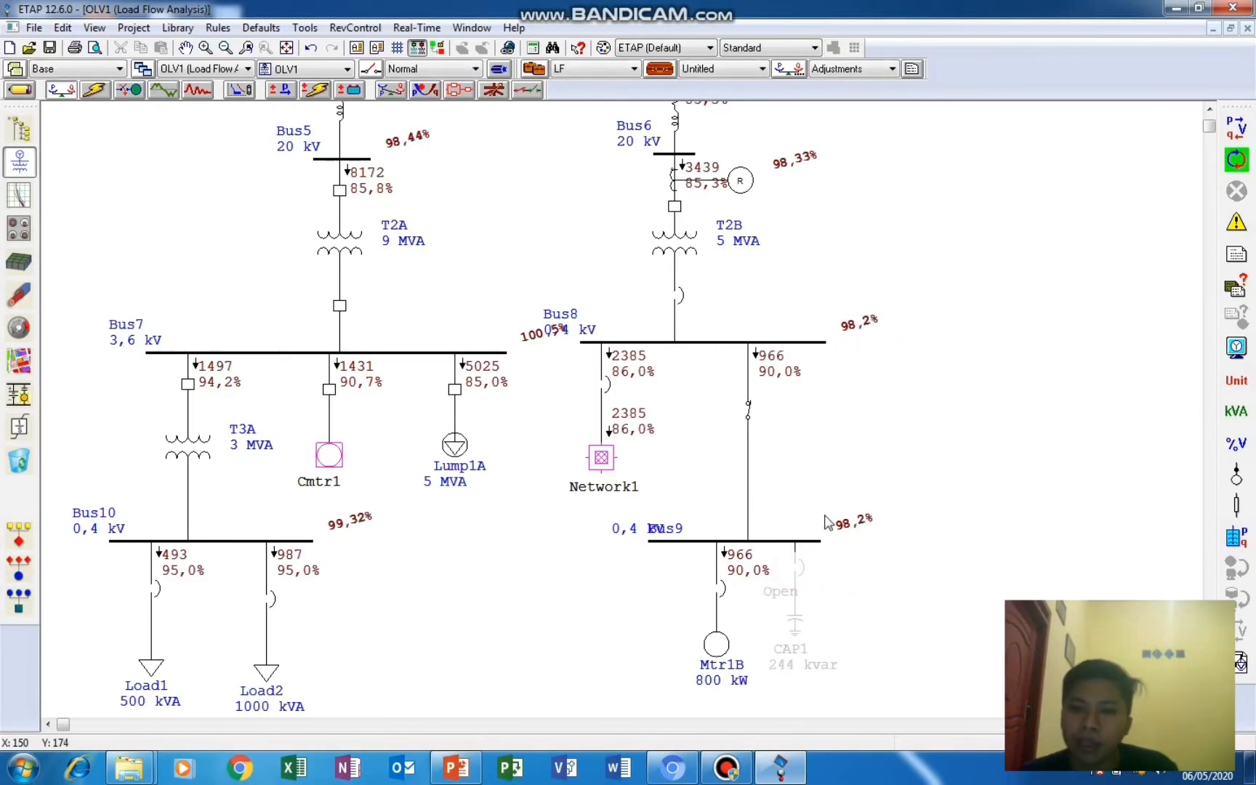
{"action": "left_click", "coordinate": [800, 578]}
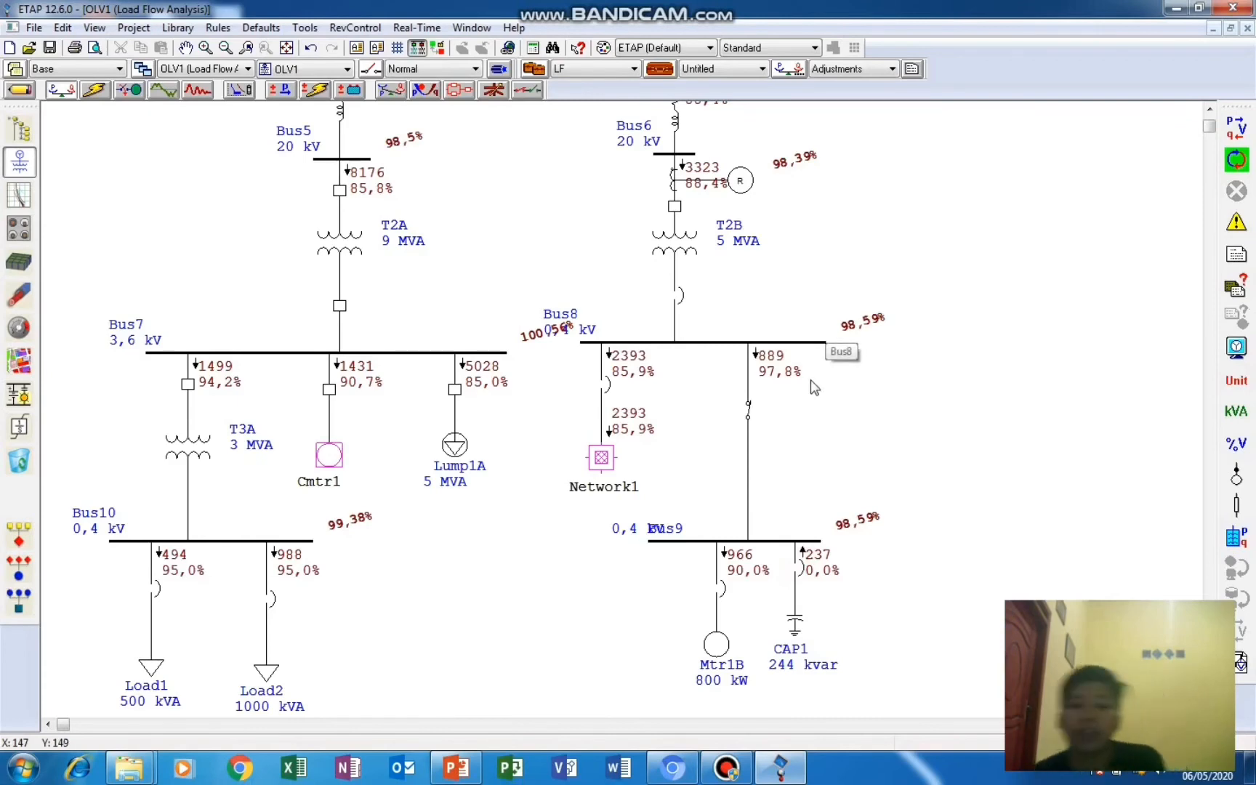
{"action": "left_click", "coordinate": [801, 567]}
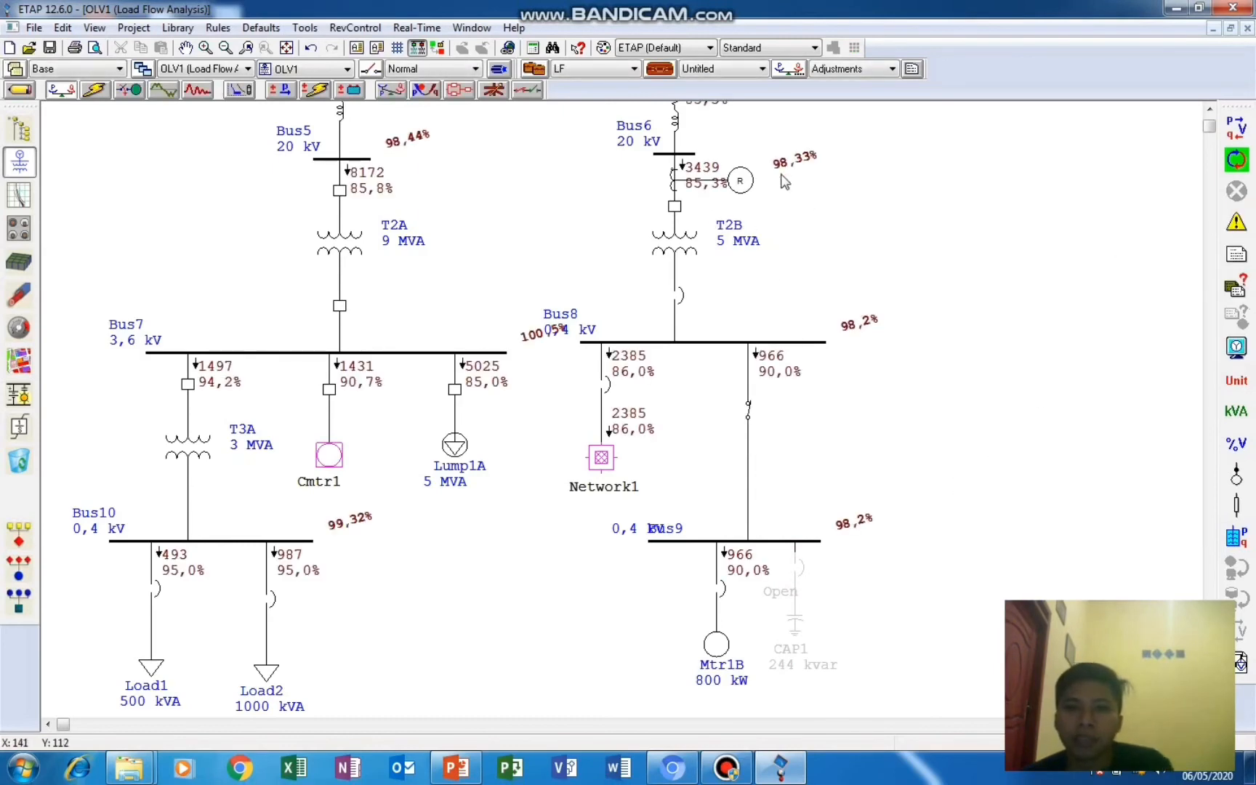
{"action": "left_click", "coordinate": [800, 569]}
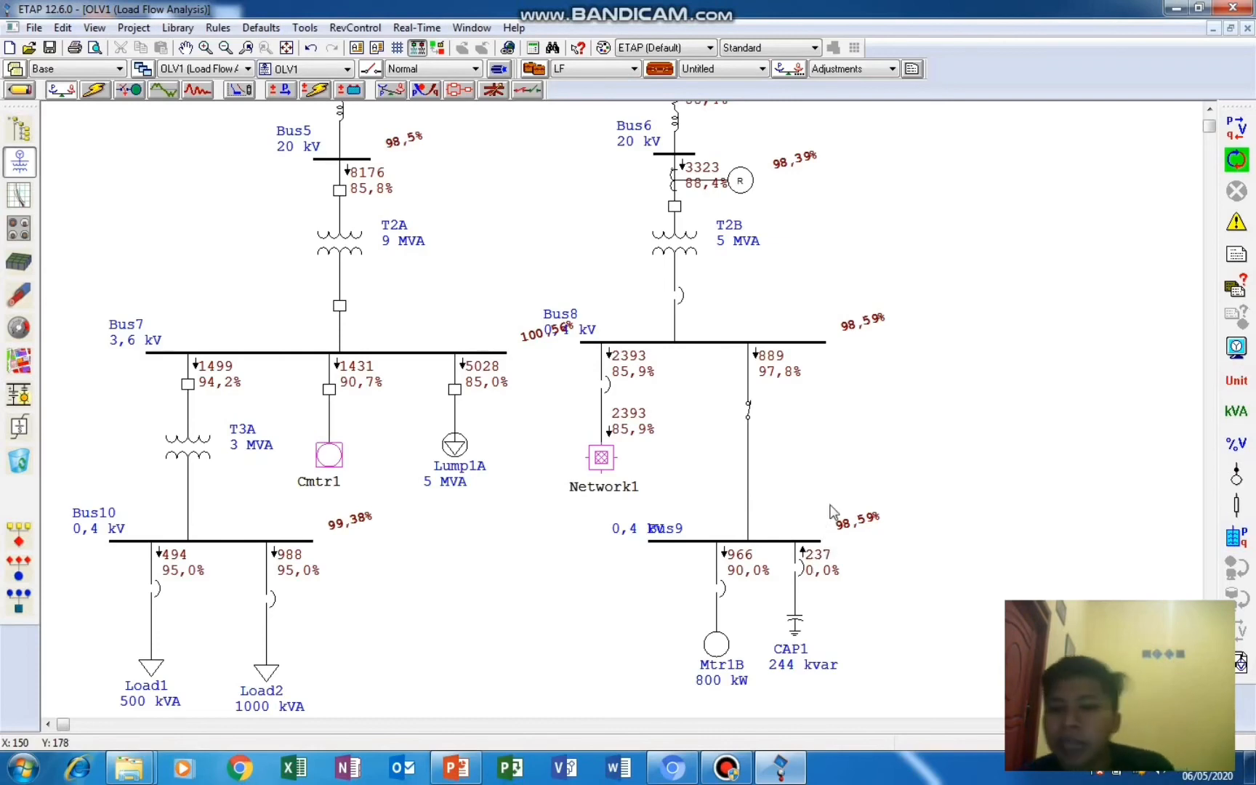
Show only reactive power (kvar) in the results and compare the Bus9 feeder with CBCap open and then closed.
{"action": "left_click_drag", "start_coordinate": [1236, 412], "coordinate": [1056, 422]}
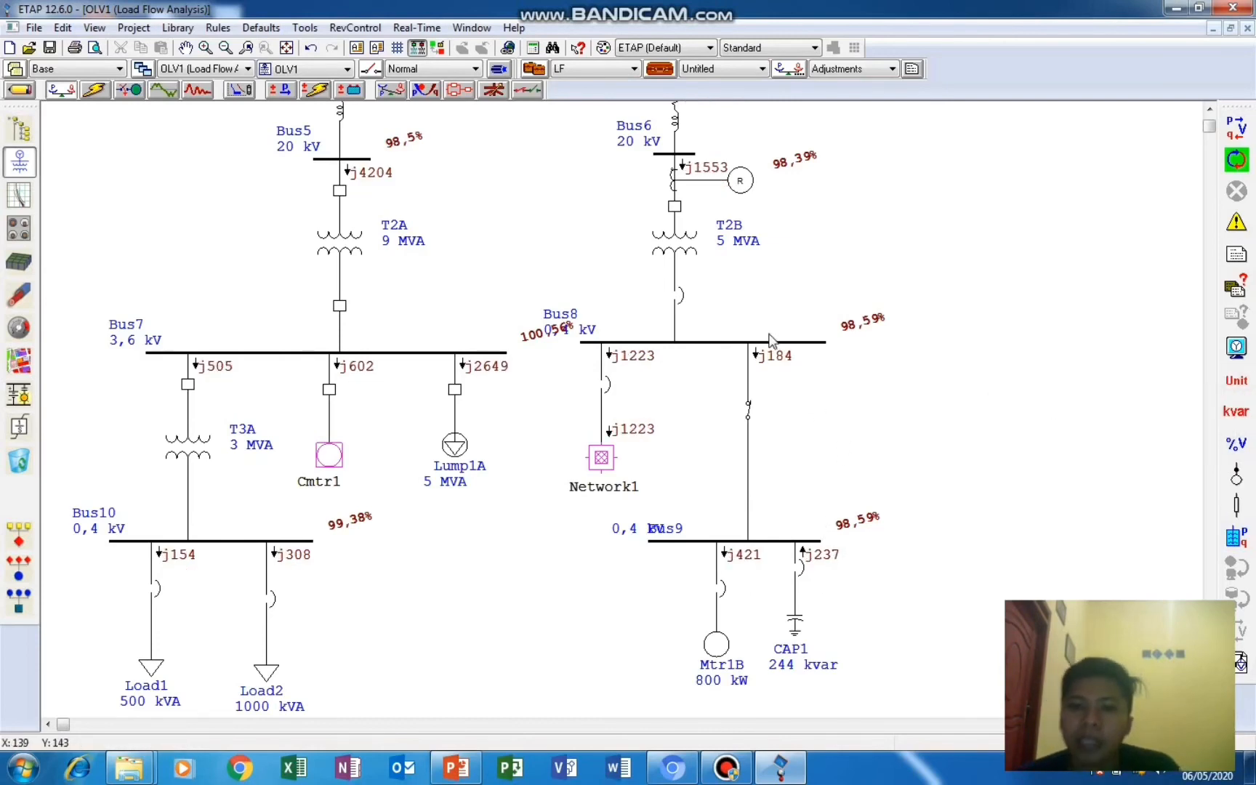
{"action": "left_click", "coordinate": [800, 568]}
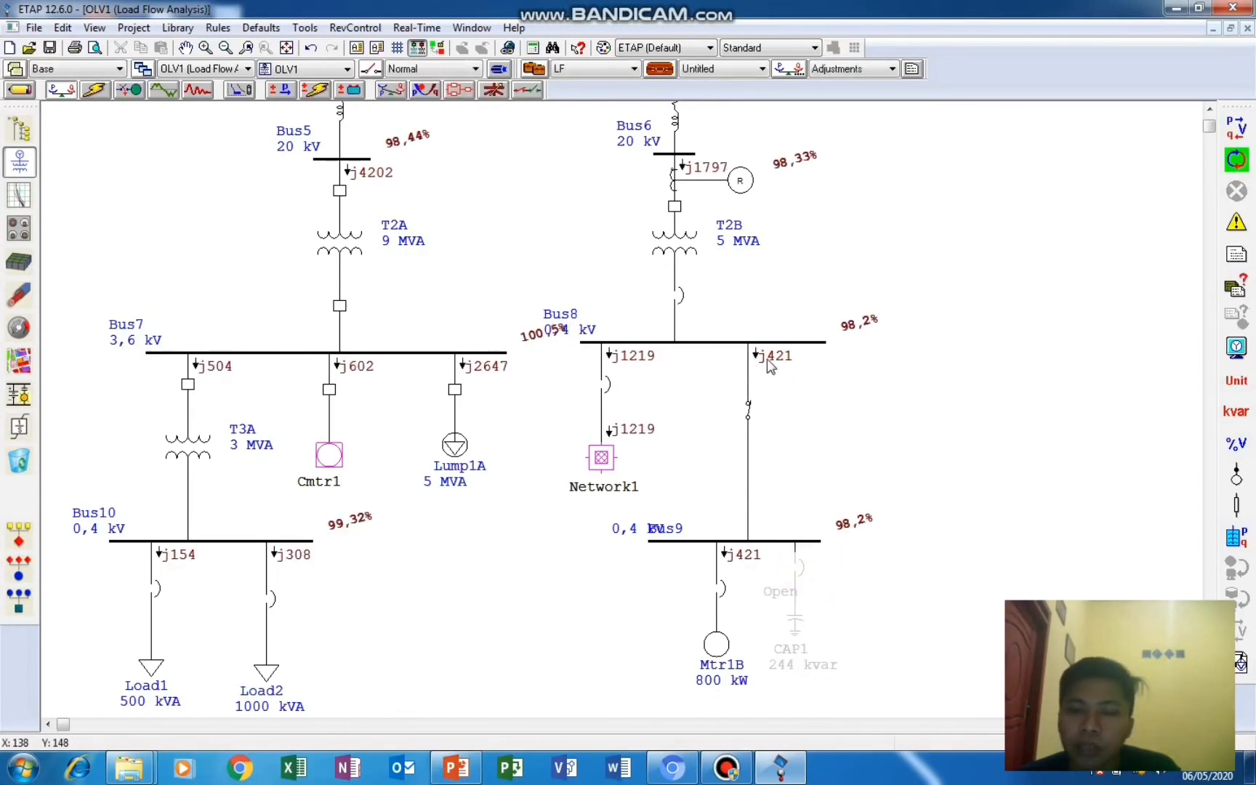
{"action": "left_click", "coordinate": [800, 571]}
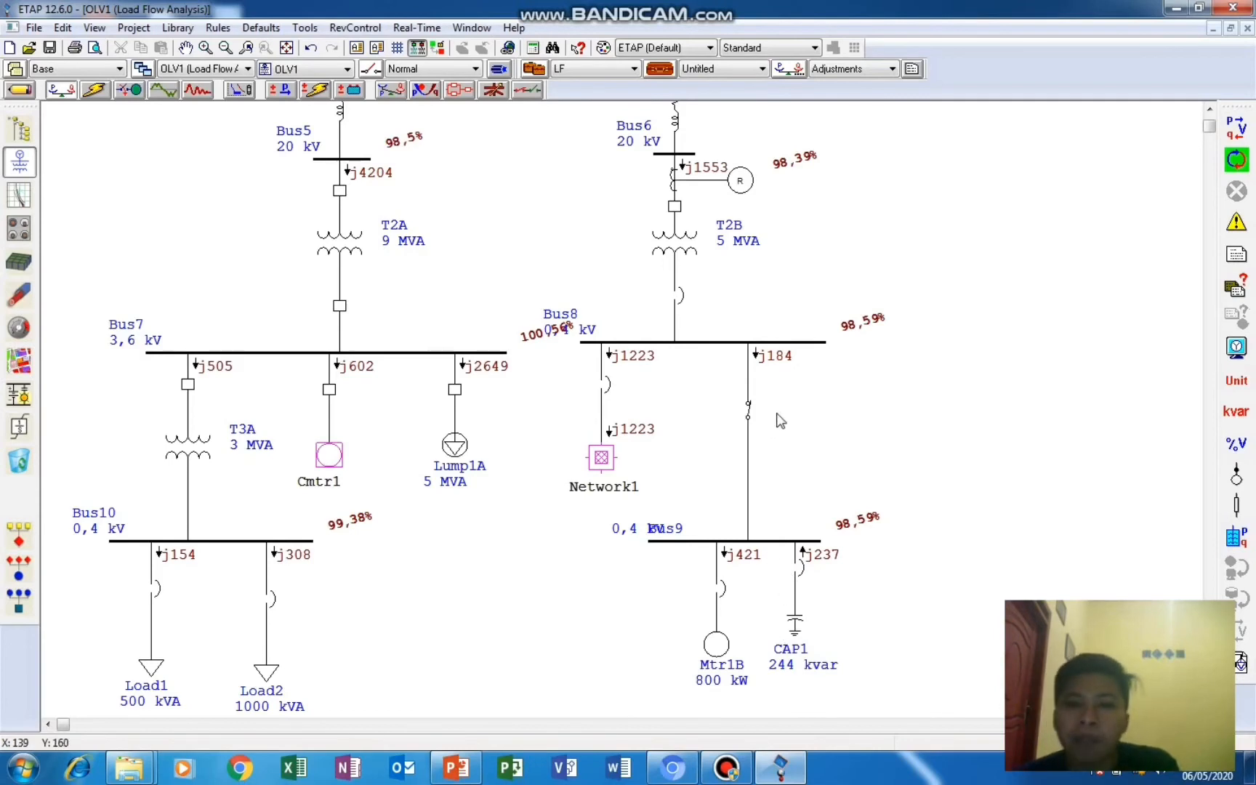
Examine the reactive flow on the upstream buses, then restore the kVA and power factor display.
{"action": "scroll", "coordinate": [709, 291], "scroll_direction": "up", "scroll_amount": 2}
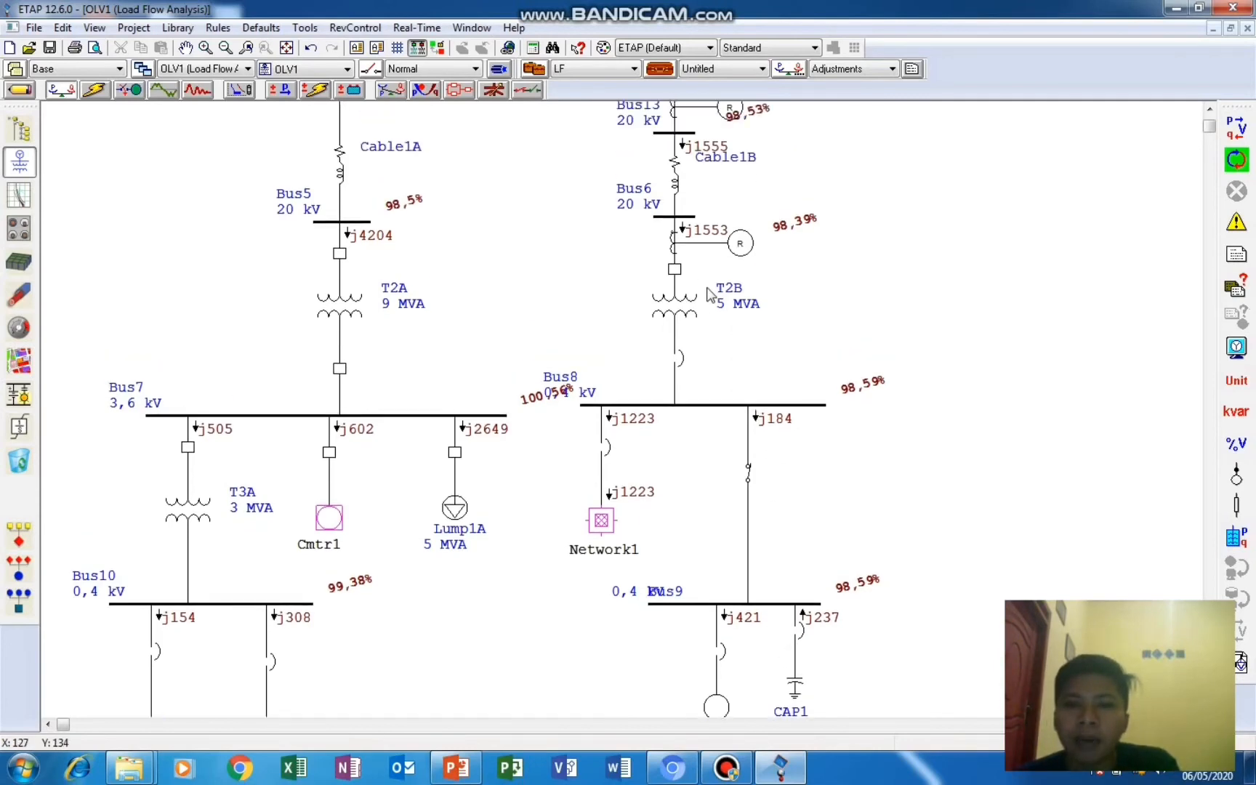
{"action": "scroll", "coordinate": [711, 277], "scroll_direction": "up", "scroll_amount": 1}
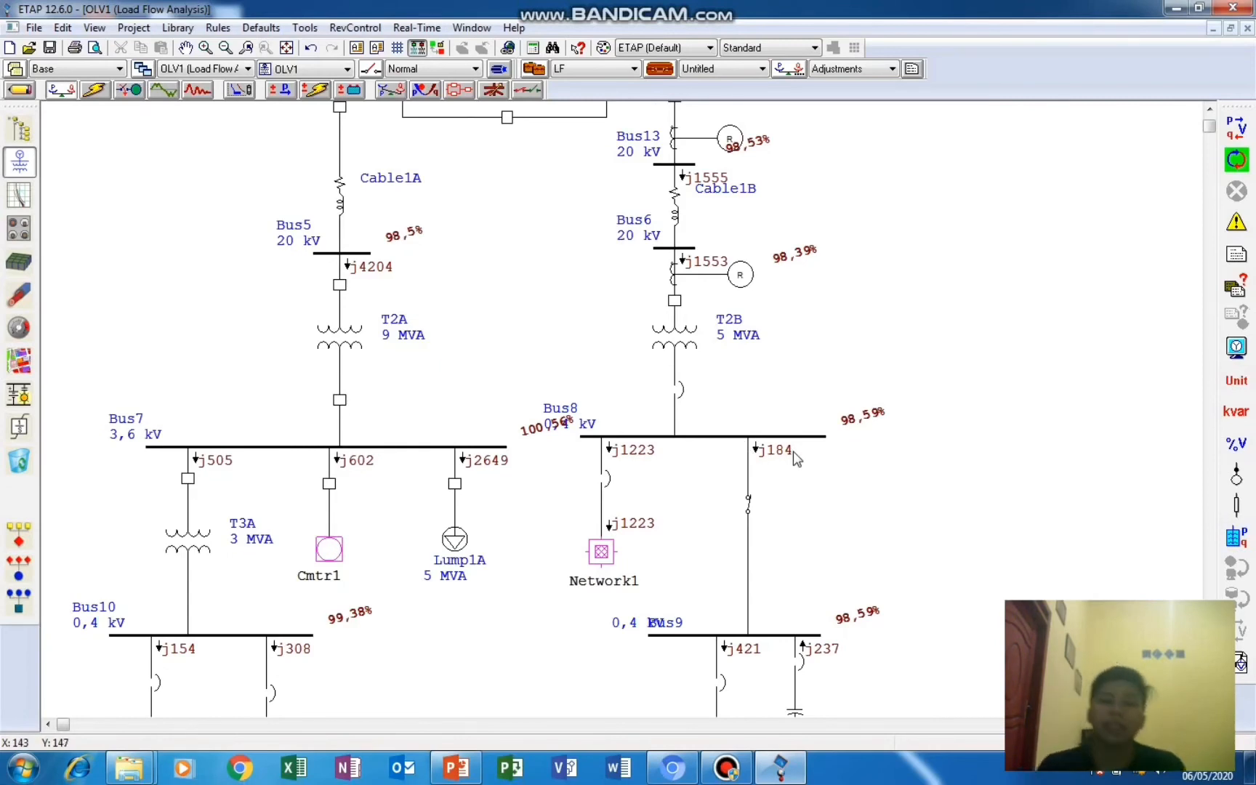
{"action": "left_click_drag", "start_coordinate": [1236, 412], "coordinate": [1112, 420]}
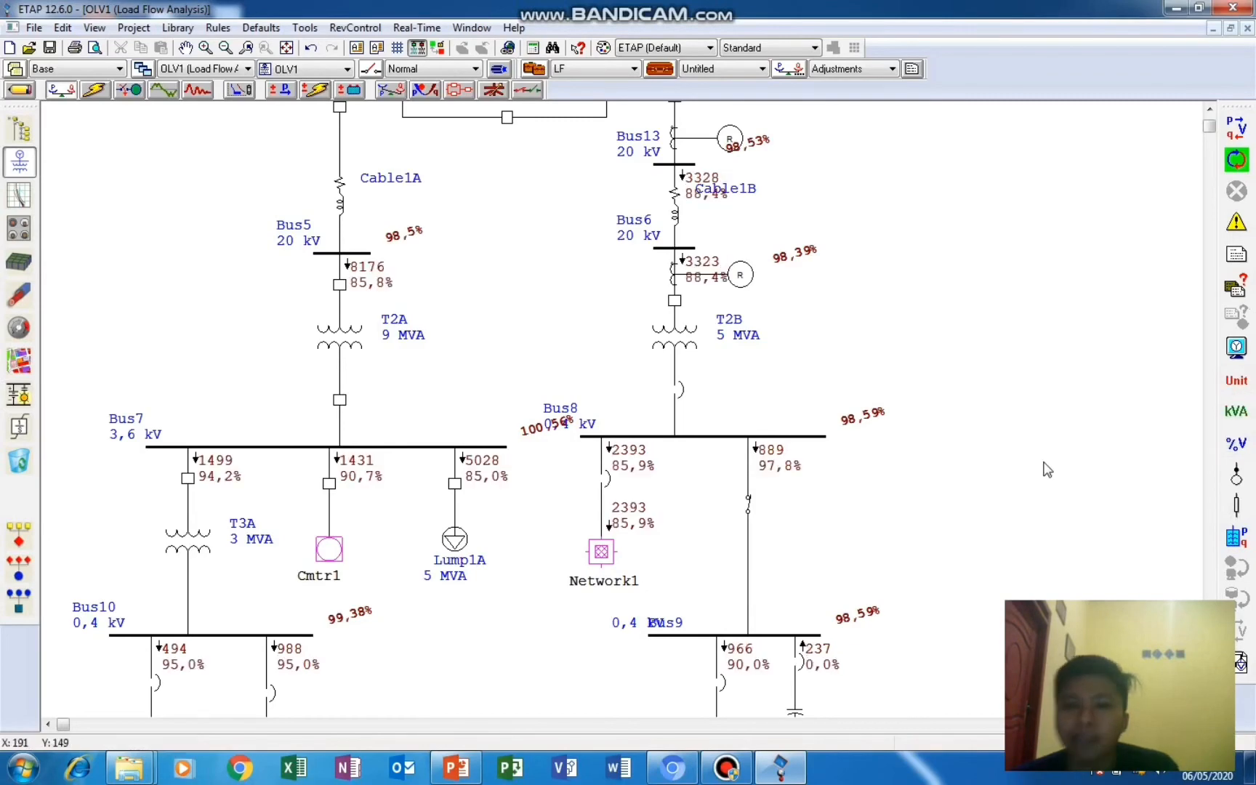
Switch to PowerPoint to review the power triangle on the capacitor bank sizing slide, then return to the ETAP one-line diagram.
{"action": "left_click", "coordinate": [456, 768]}
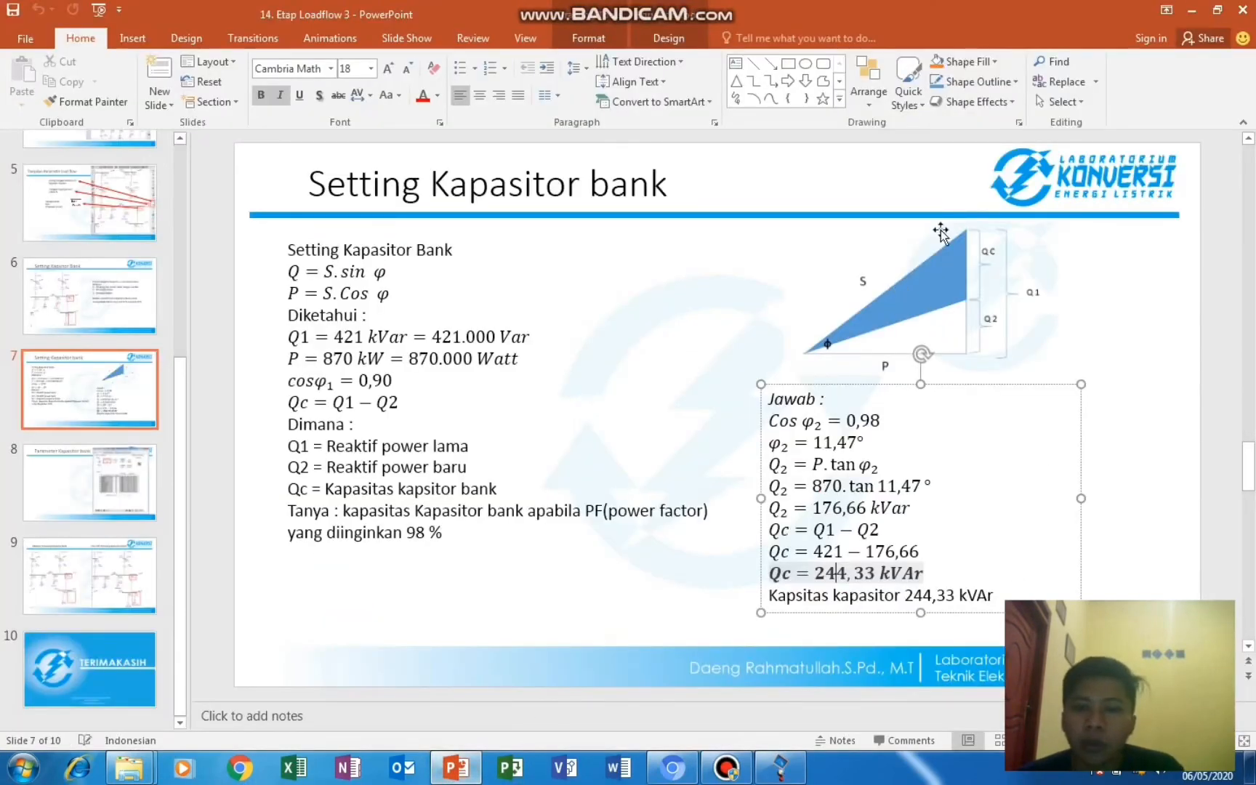
{"action": "left_click", "coordinate": [961, 289]}
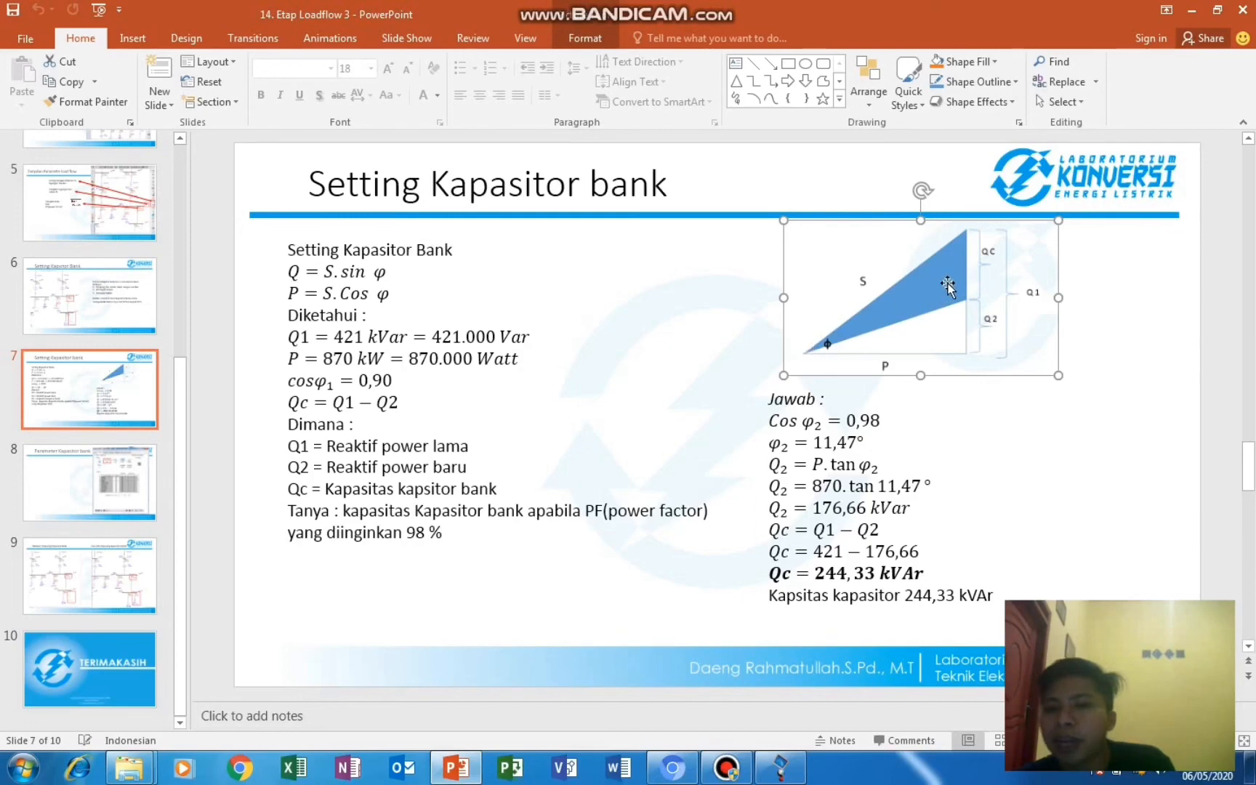
{"action": "left_click", "coordinate": [1192, 8]}
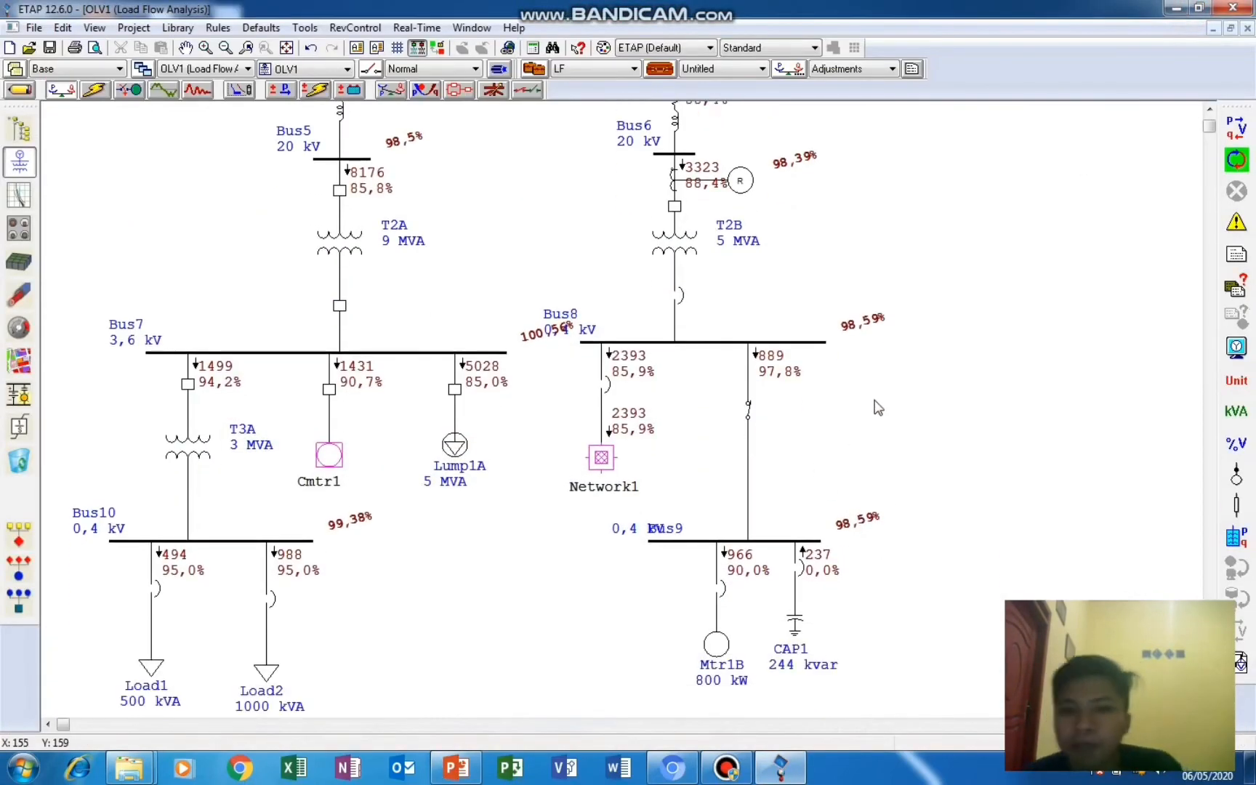
With kVA and power factor displayed, open and reclose CBCap to recheck CAP1's effect on the Bus9 feeder.
{"action": "left_click", "coordinate": [1237, 412]}
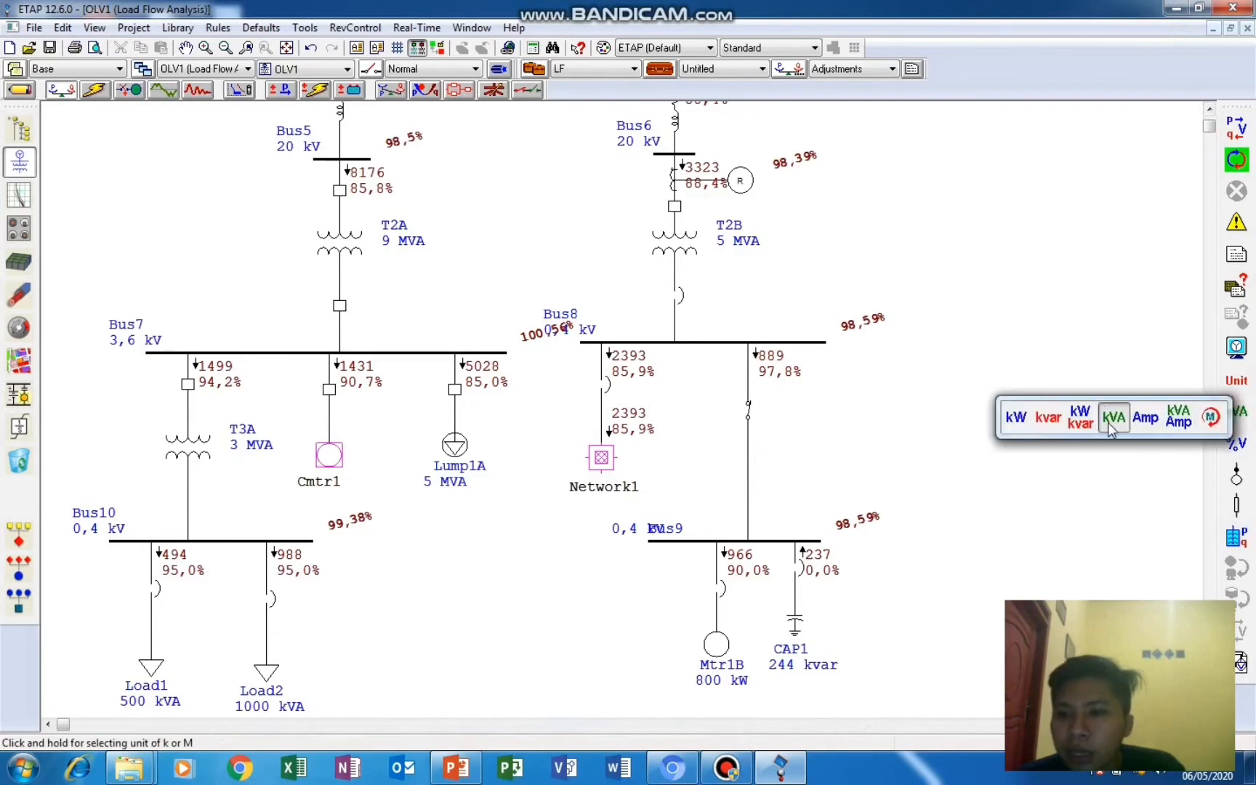
{"action": "left_click", "coordinate": [823, 439]}
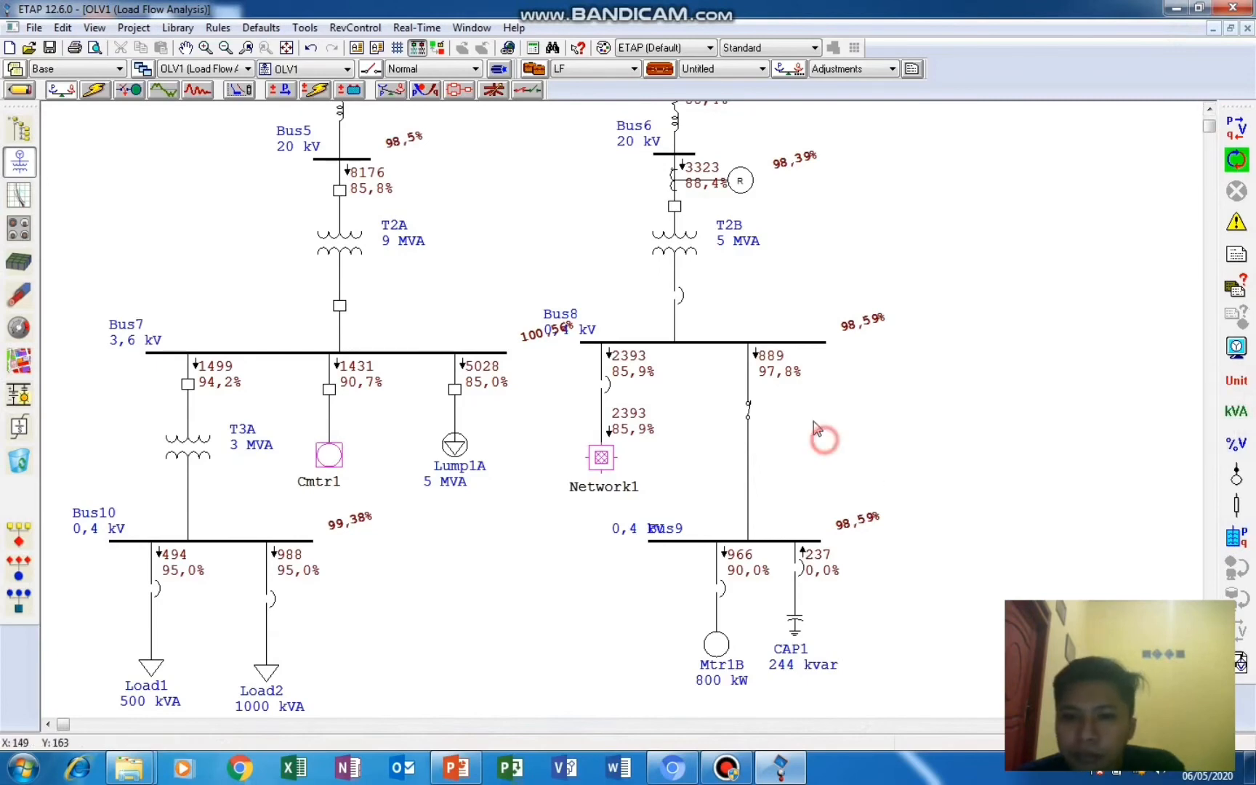
{"action": "left_click", "coordinate": [800, 570]}
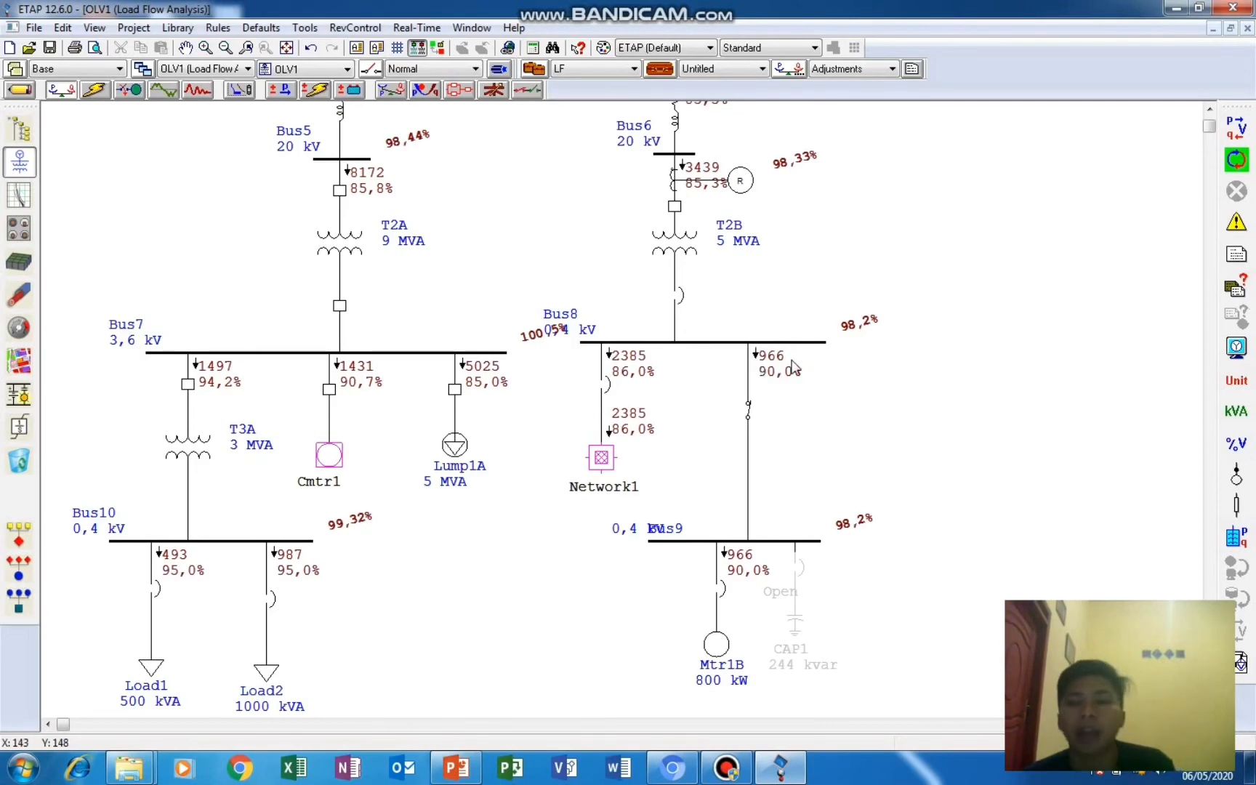
{"action": "left_click", "coordinate": [800, 568]}
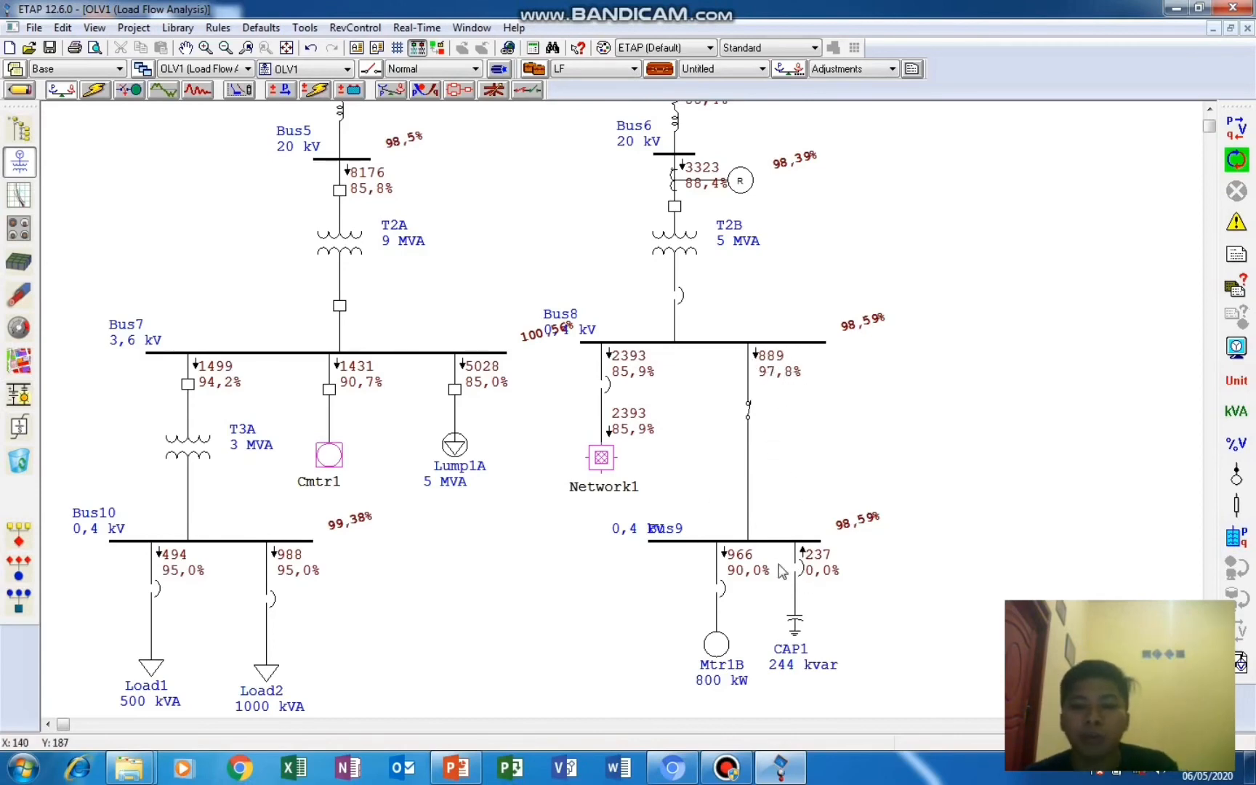
{"action": "left_click", "coordinate": [801, 568]}
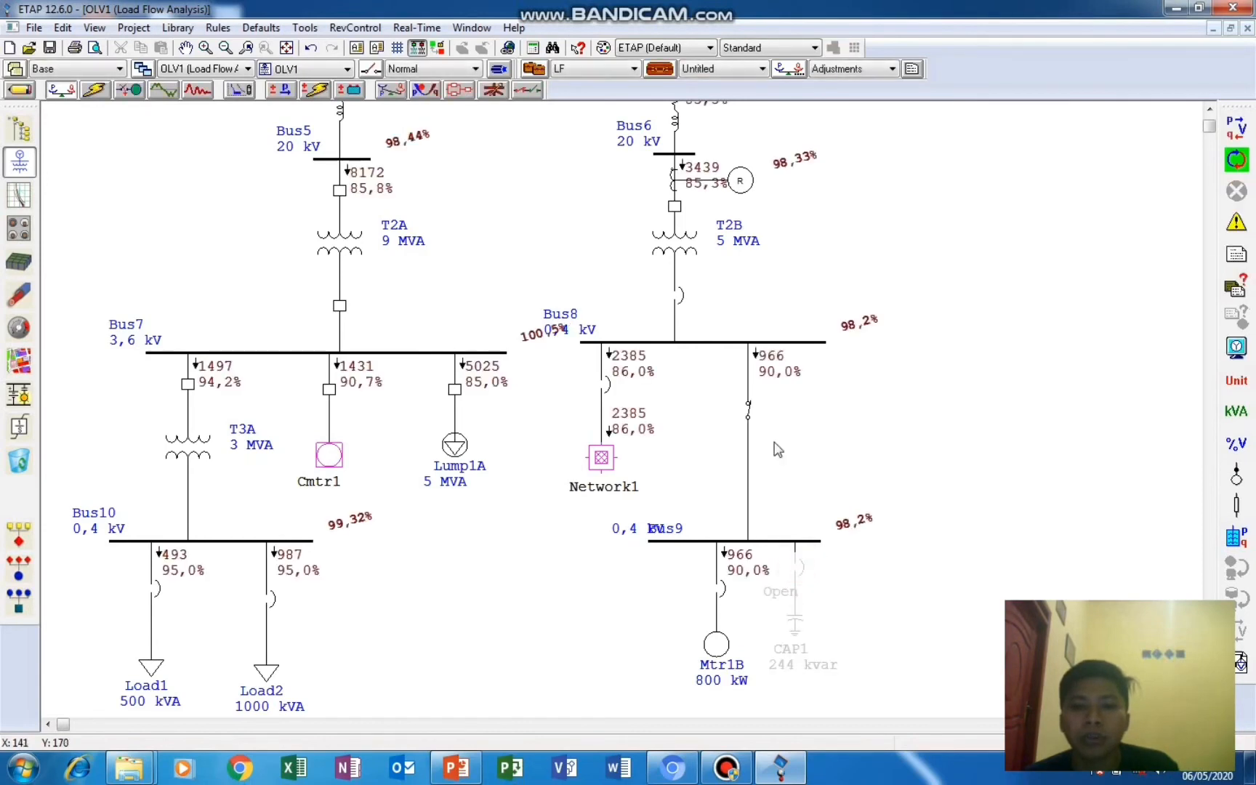
{"action": "left_click", "coordinate": [803, 573]}
{"action": "left_click", "coordinate": [803, 573]}
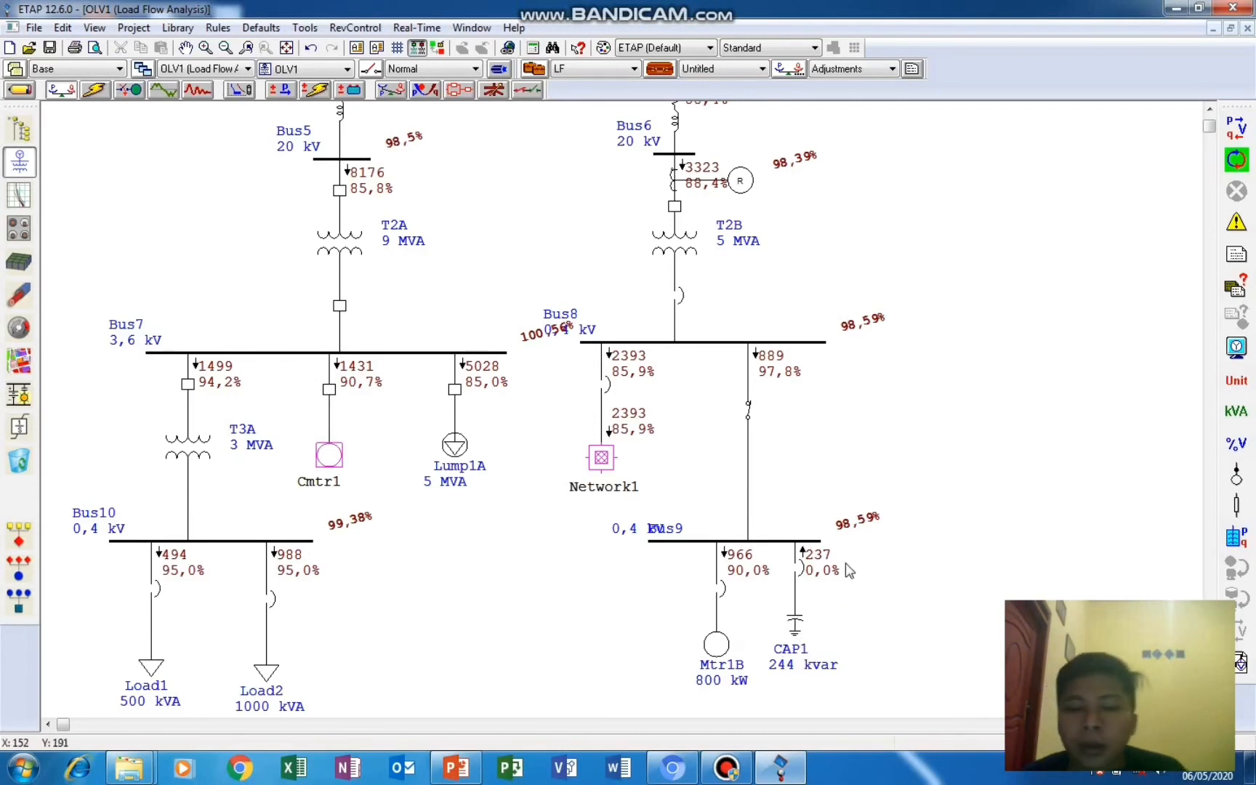
Return the one-line diagram to Edit Mode, then switch to PowerPoint to glance over the load flow slides and come back to ETAP.
{"action": "left_click", "coordinate": [29, 90]}
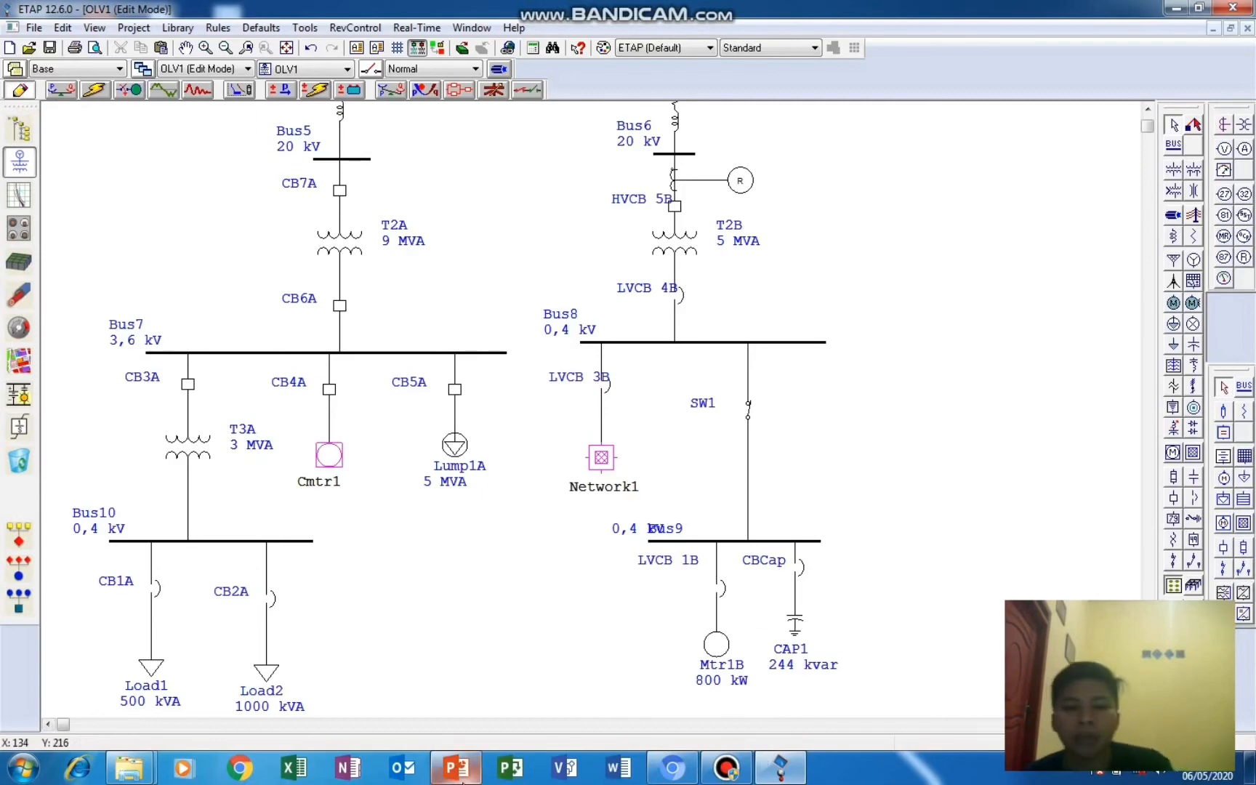
{"action": "left_click", "coordinate": [456, 768]}
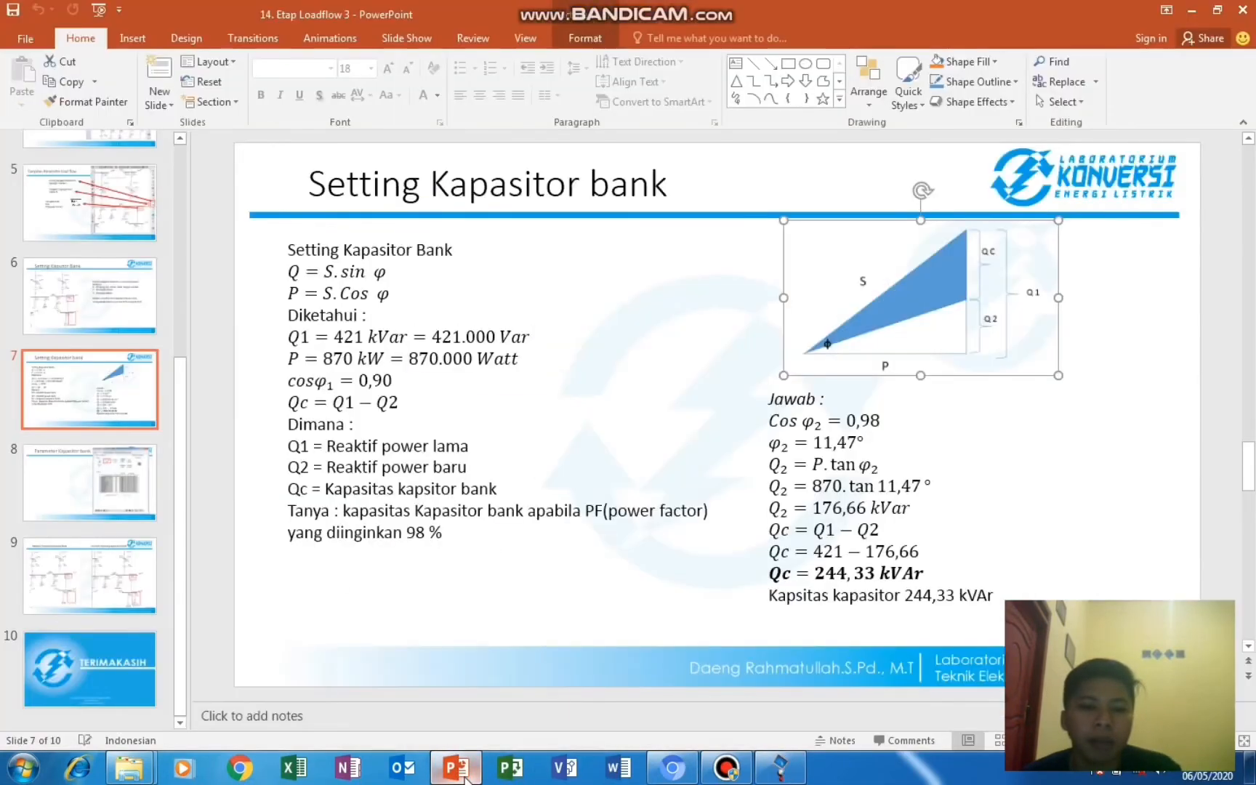
{"action": "left_click_drag", "start_coordinate": [178, 405], "coordinate": [177, 169]}
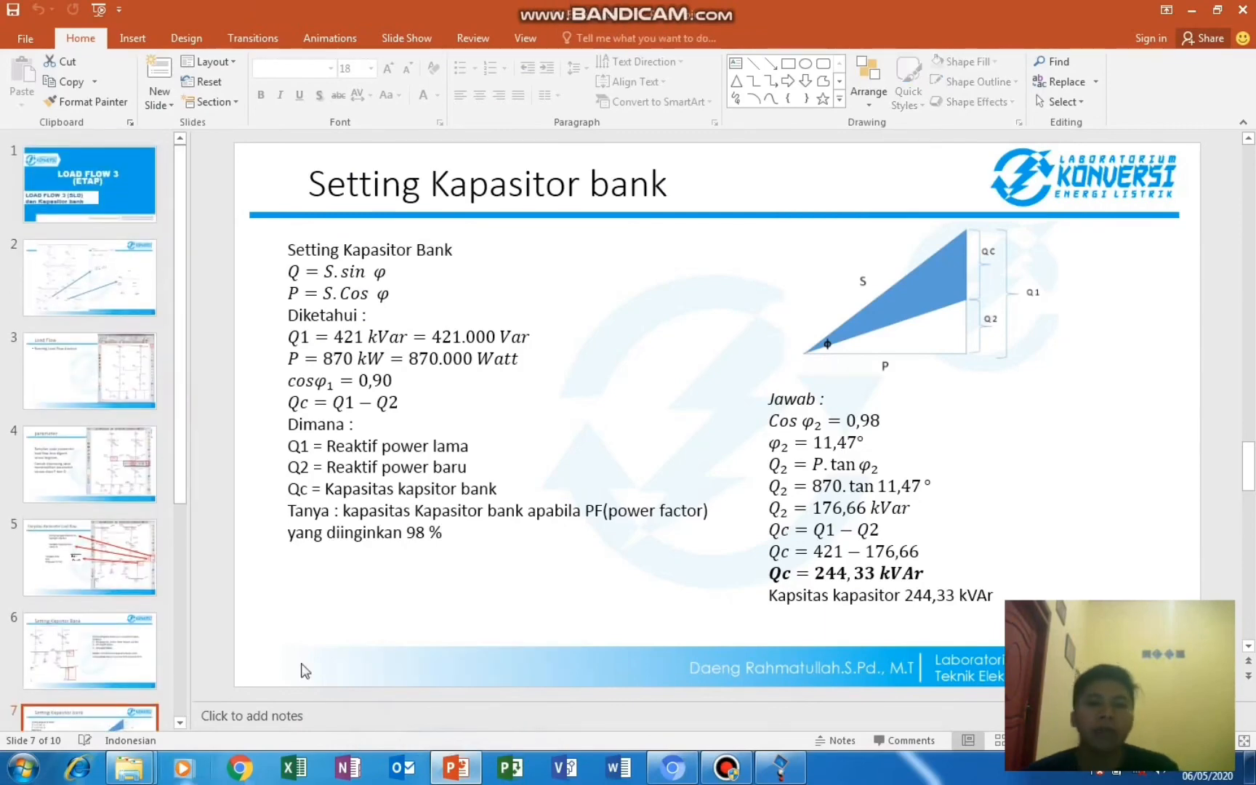
{"action": "left_click", "coordinate": [1192, 9]}
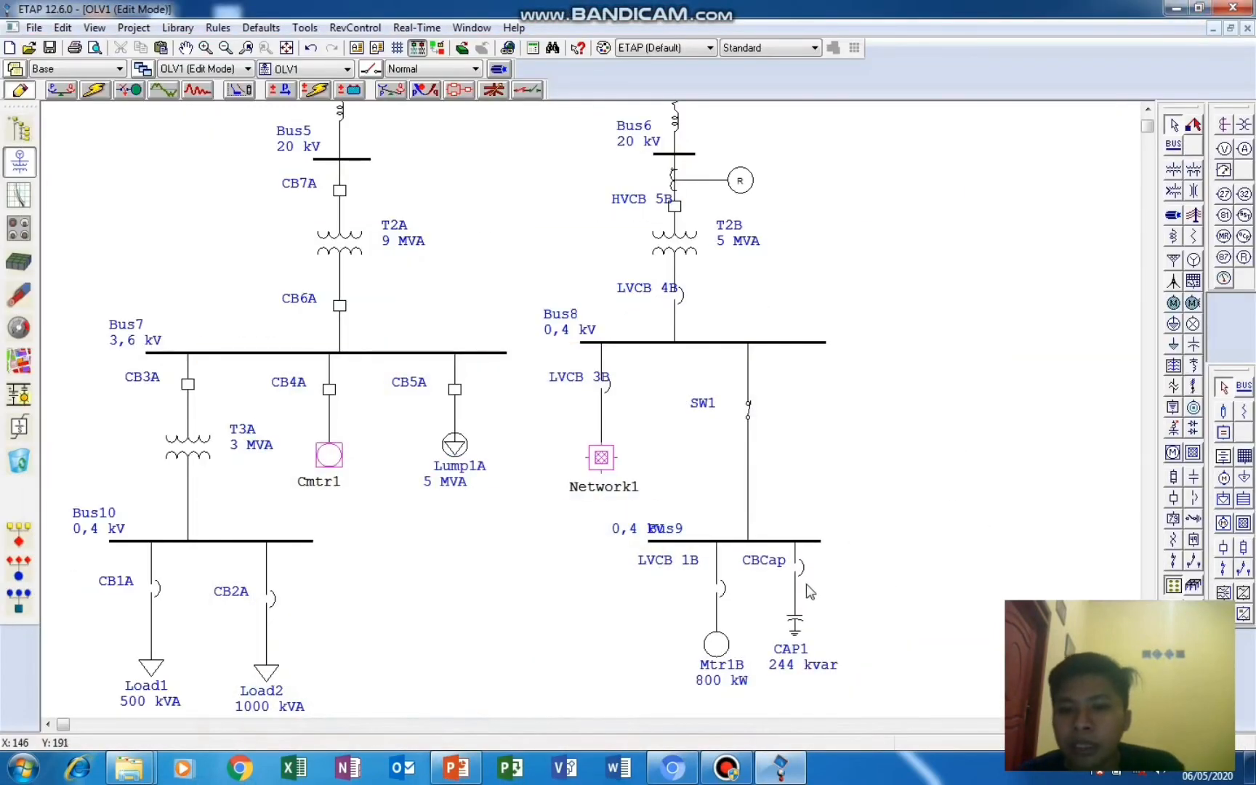
Lengthen the Bus9 bar beyond the CAP1 branch to make room for another element.
{"action": "left_click", "coordinate": [804, 544]}
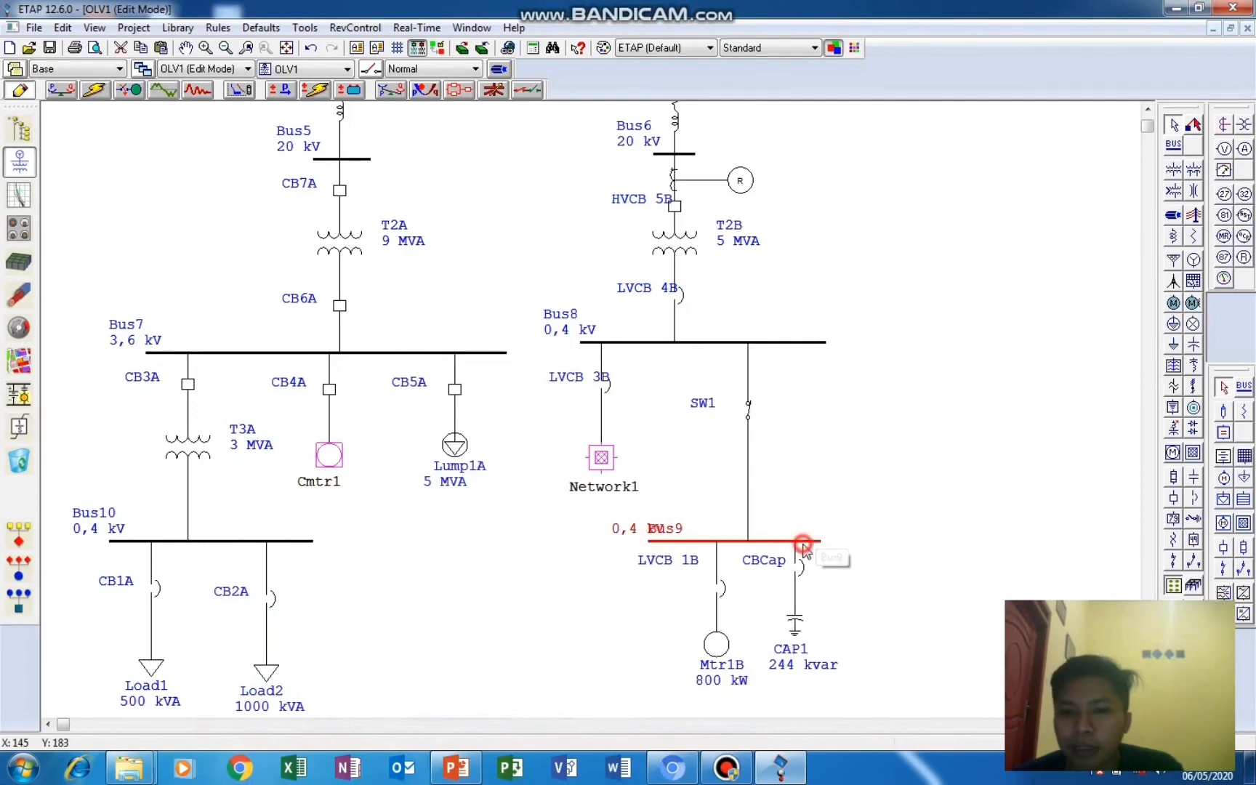
{"action": "left_click_drag", "start_coordinate": [804, 544], "coordinate": [890, 541]}
{"action": "left_click", "coordinate": [973, 449]}
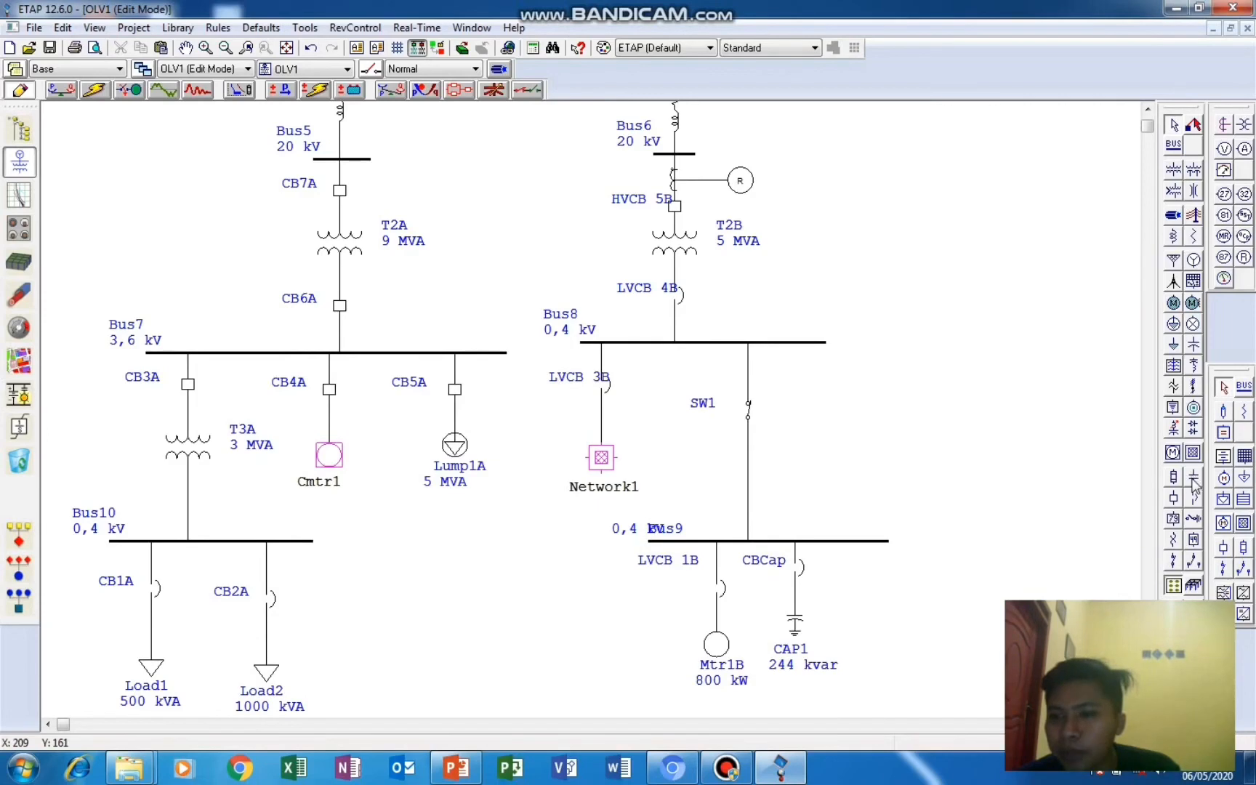
Try adding a second capacitor with a low-voltage circuit breaker under Bus9, then cancel the breaker and delete the capacitor.
{"action": "left_click", "coordinate": [1191, 348]}
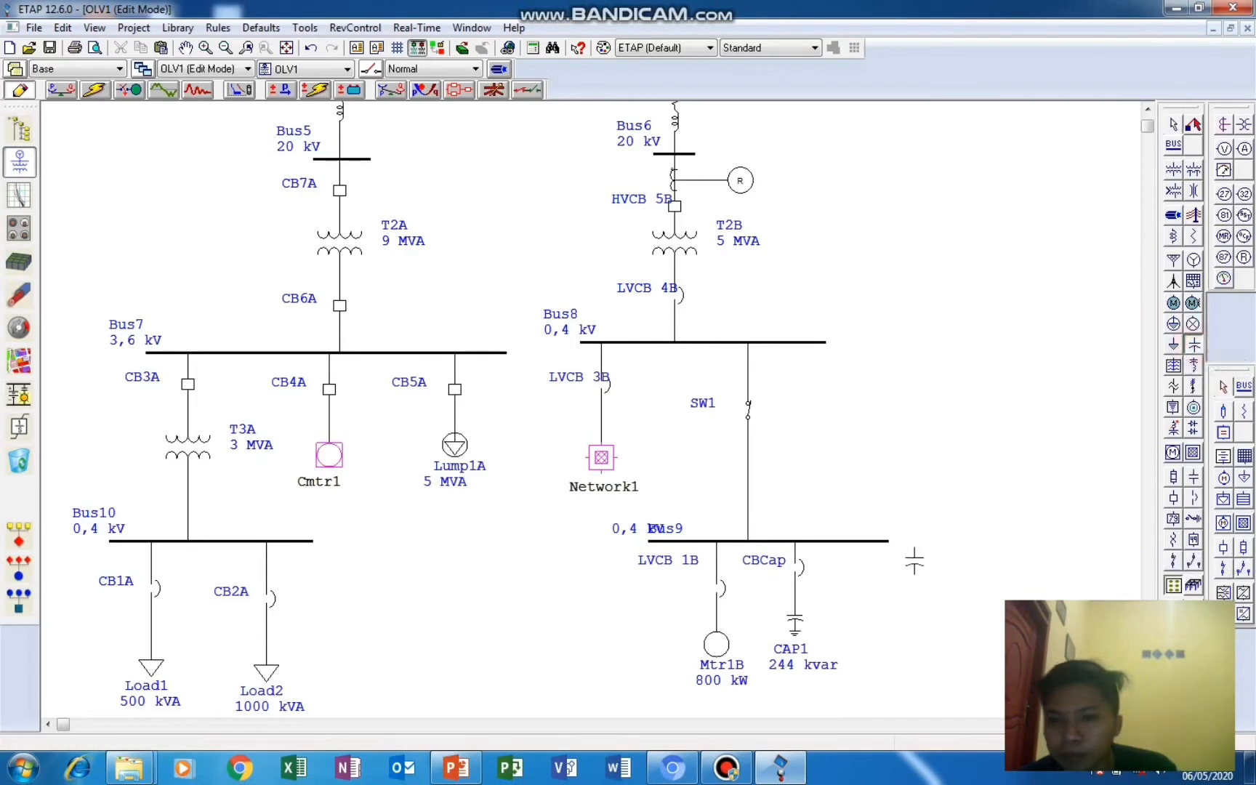
{"action": "left_click", "coordinate": [864, 544]}
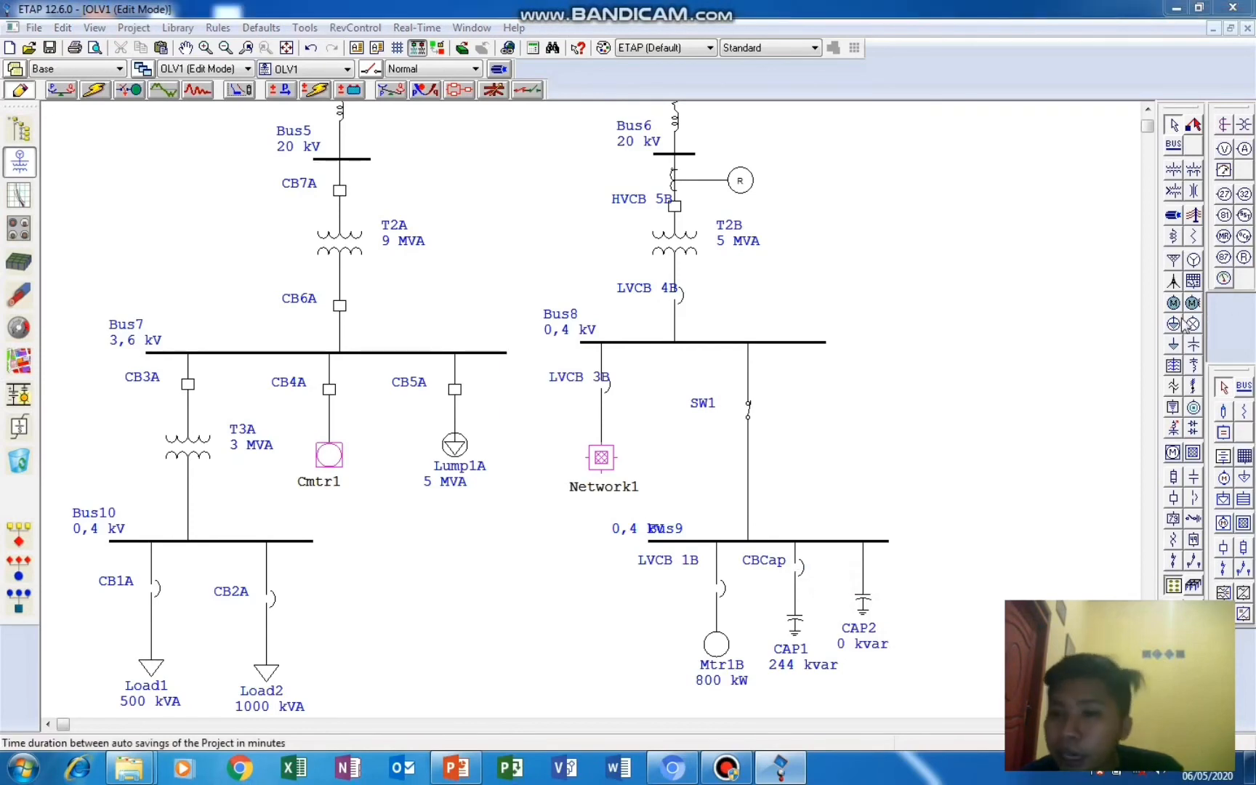
{"action": "left_click", "coordinate": [646, 477]}
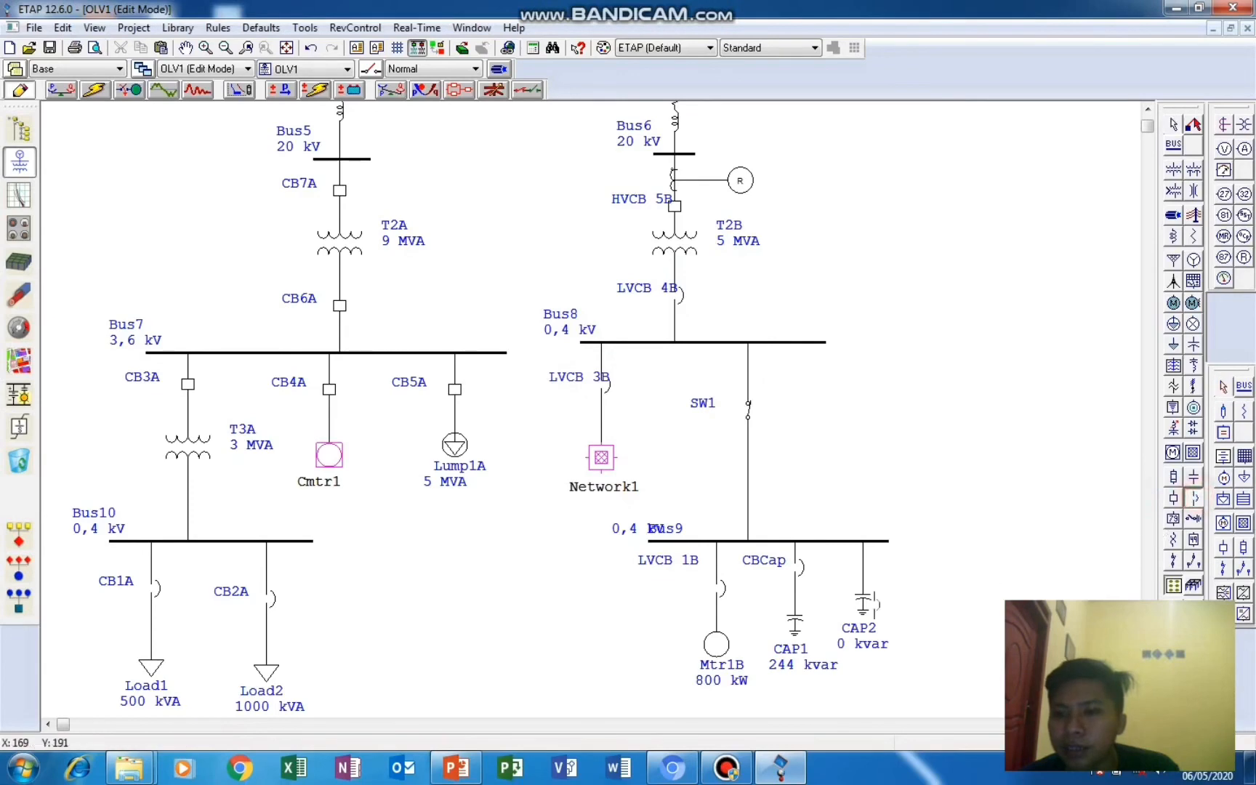
{"action": "left_click", "coordinate": [1177, 501]}
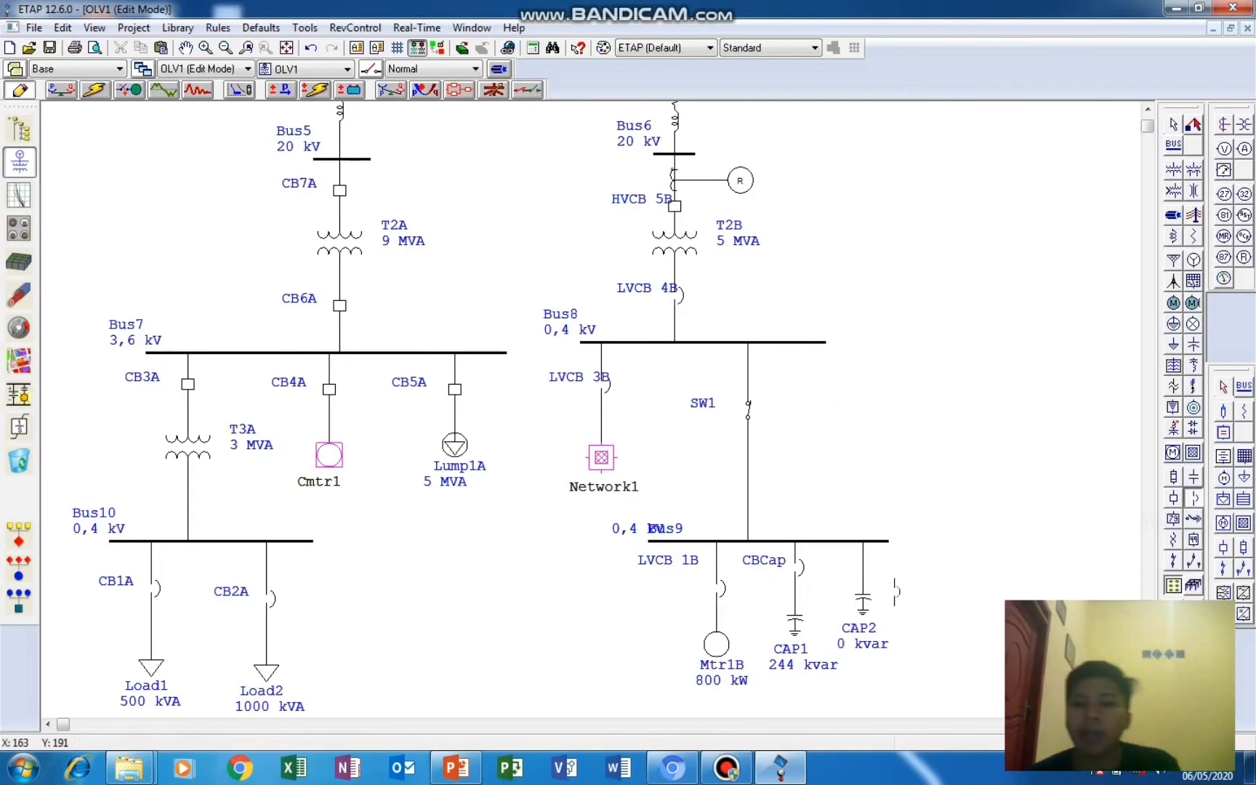
{"action": "right_click", "coordinate": [907, 576]}
{"action": "key", "text": "Delete"}
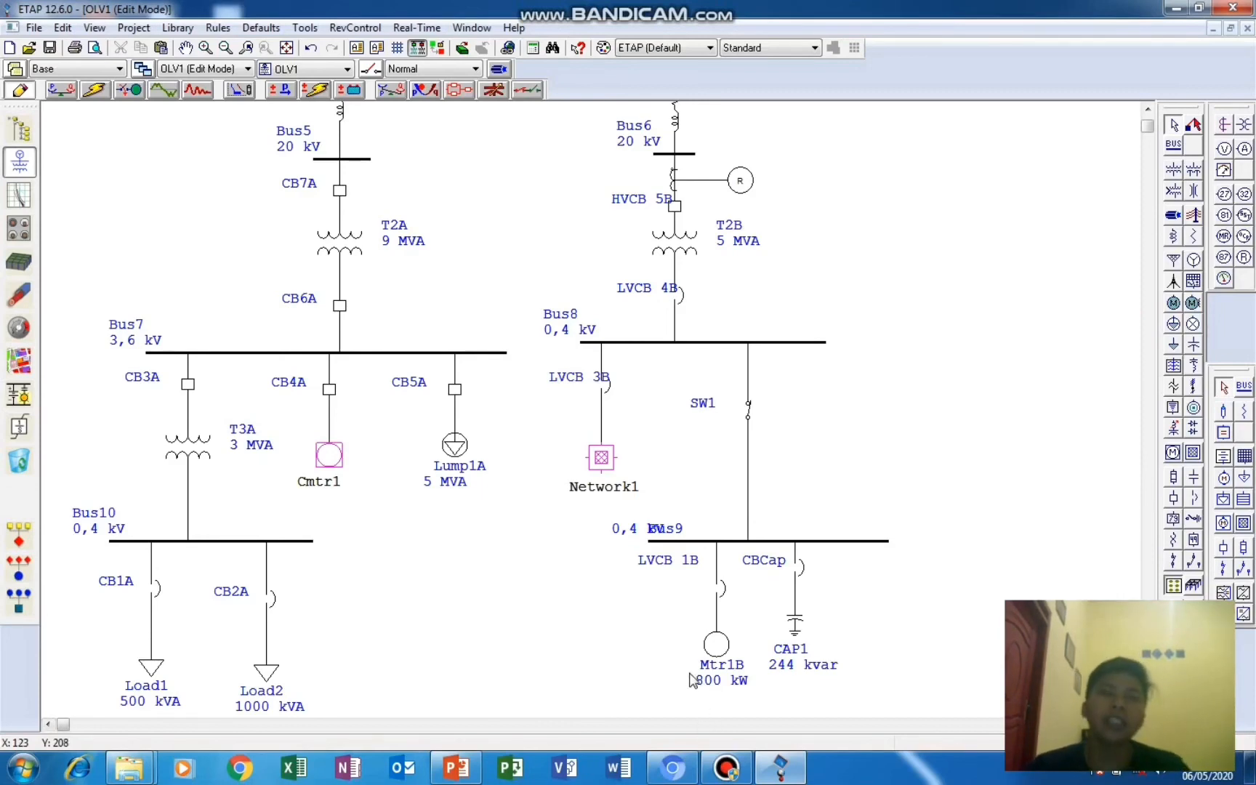
{"action": "scroll", "coordinate": [835, 501], "scroll_direction": "down", "scroll_amount": 1}
{"action": "scroll", "coordinate": [140, 350], "scroll_direction": "up", "scroll_amount": 1}
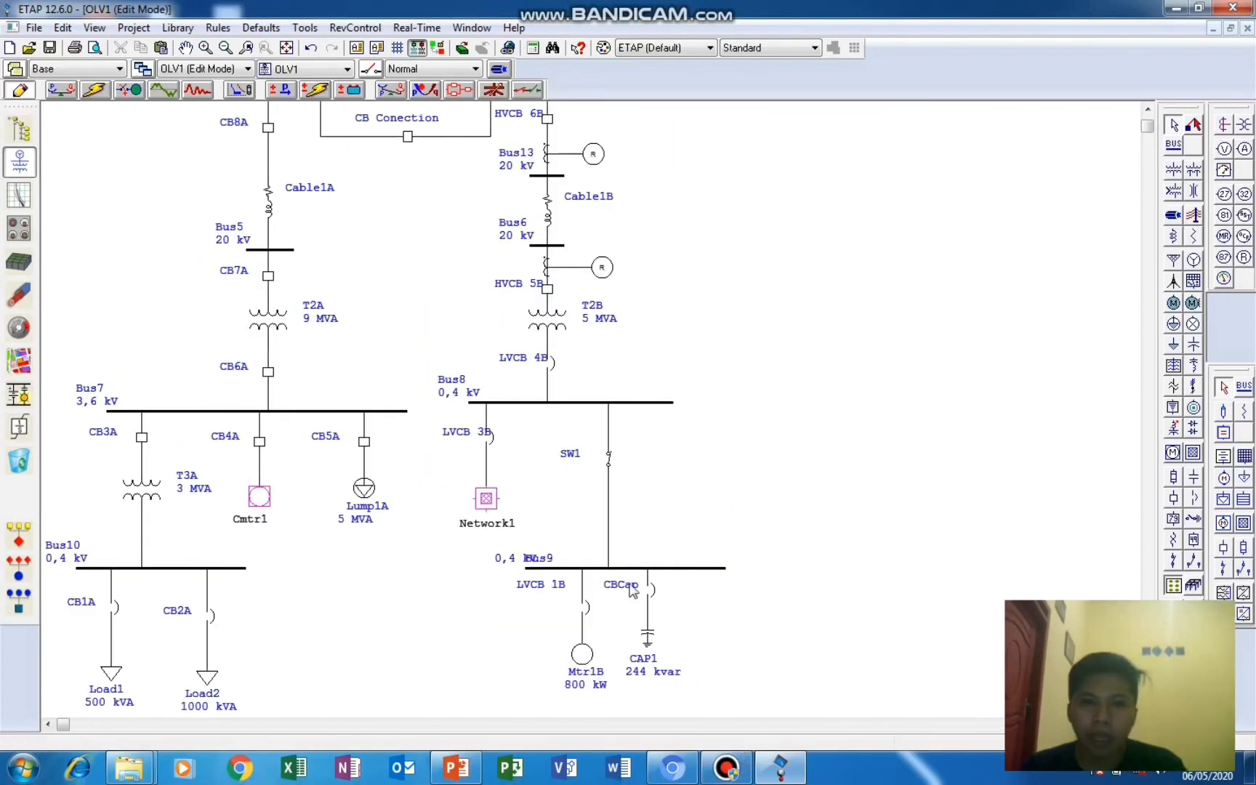
{"action": "scroll", "coordinate": [687, 457], "scroll_direction": "up", "scroll_amount": 3}
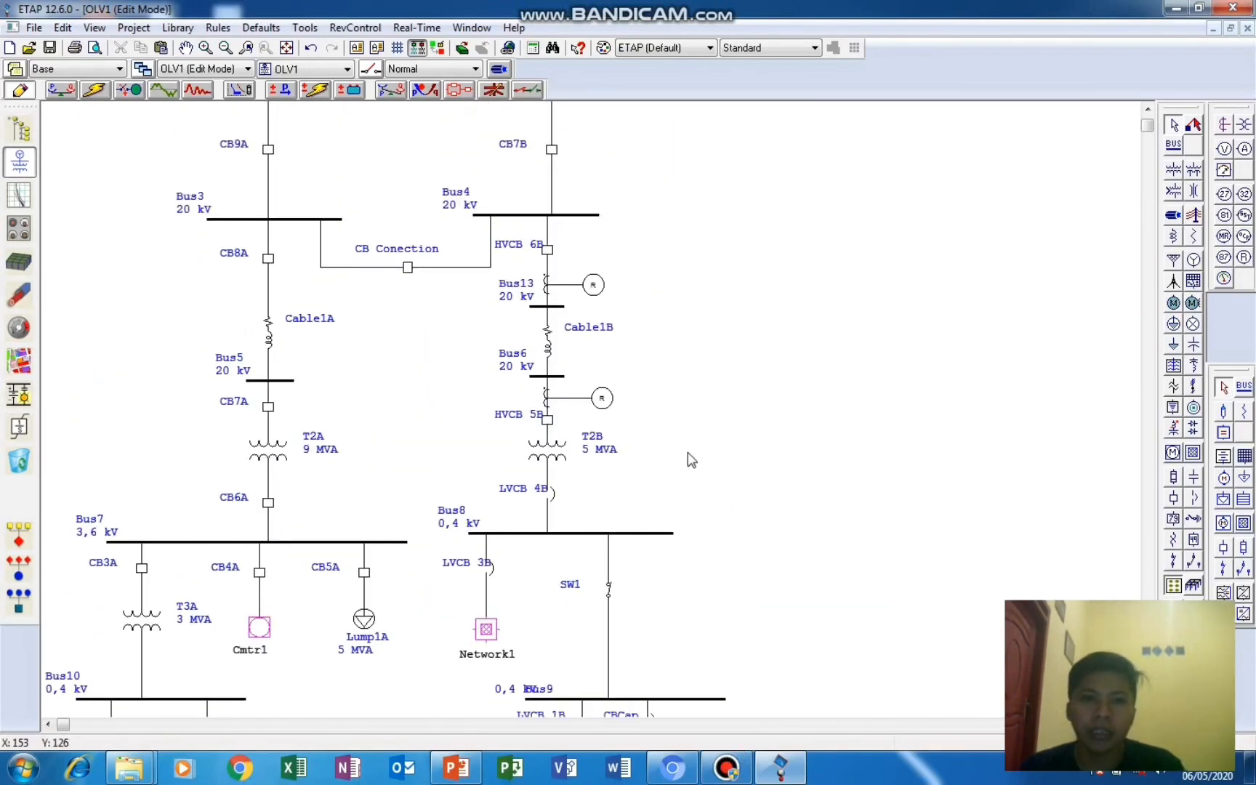
{"action": "scroll", "coordinate": [687, 458], "scroll_direction": "down", "scroll_amount": 3}
{"action": "scroll", "coordinate": [553, 440], "scroll_direction": "down", "scroll_amount": 1}
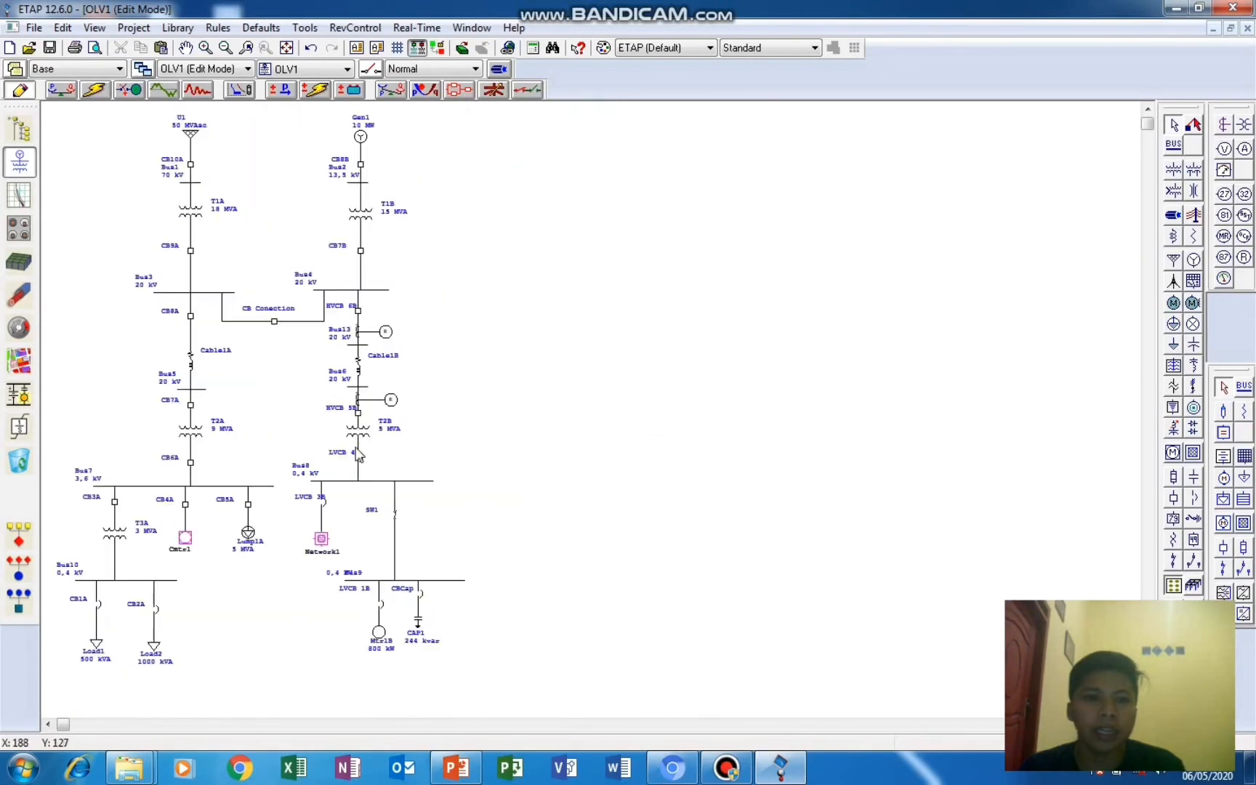
{"action": "scroll", "coordinate": [82, 520], "scroll_direction": "up", "scroll_amount": 1}
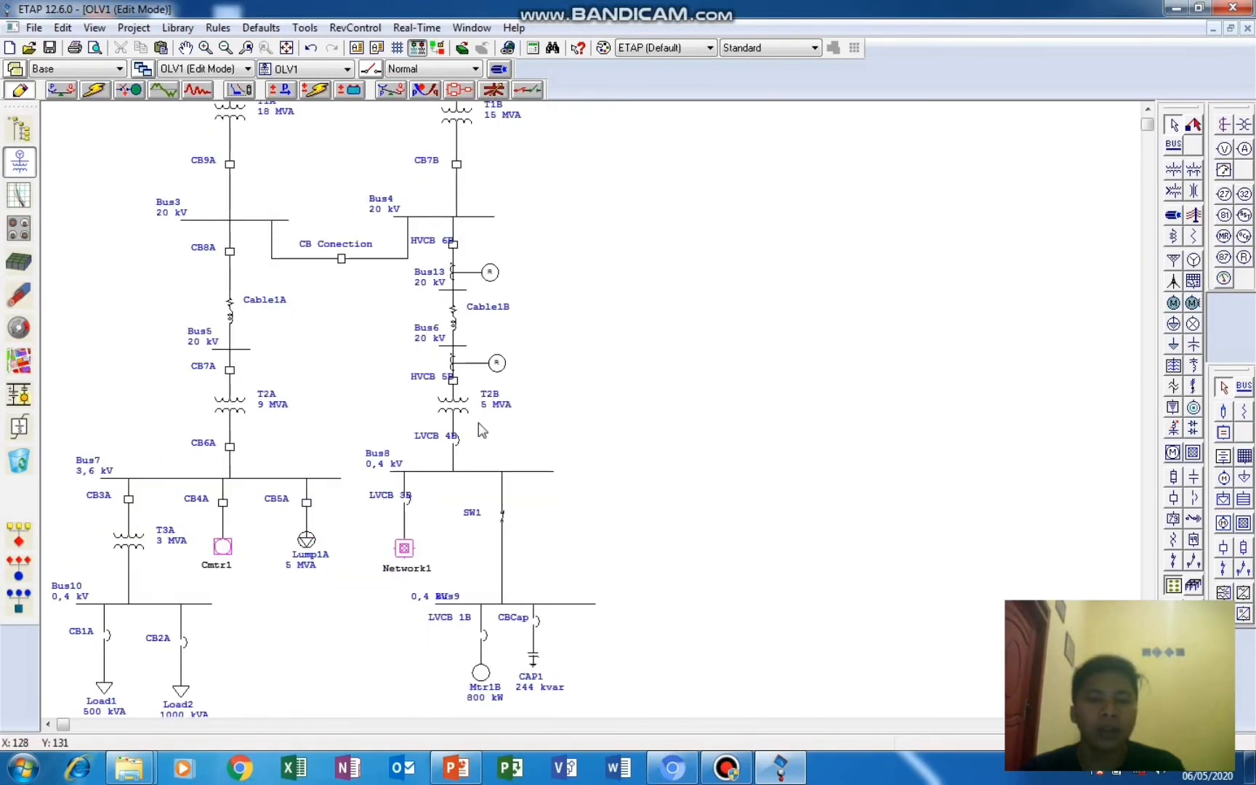
{"action": "scroll", "coordinate": [366, 392], "scroll_direction": "up", "scroll_amount": 2}
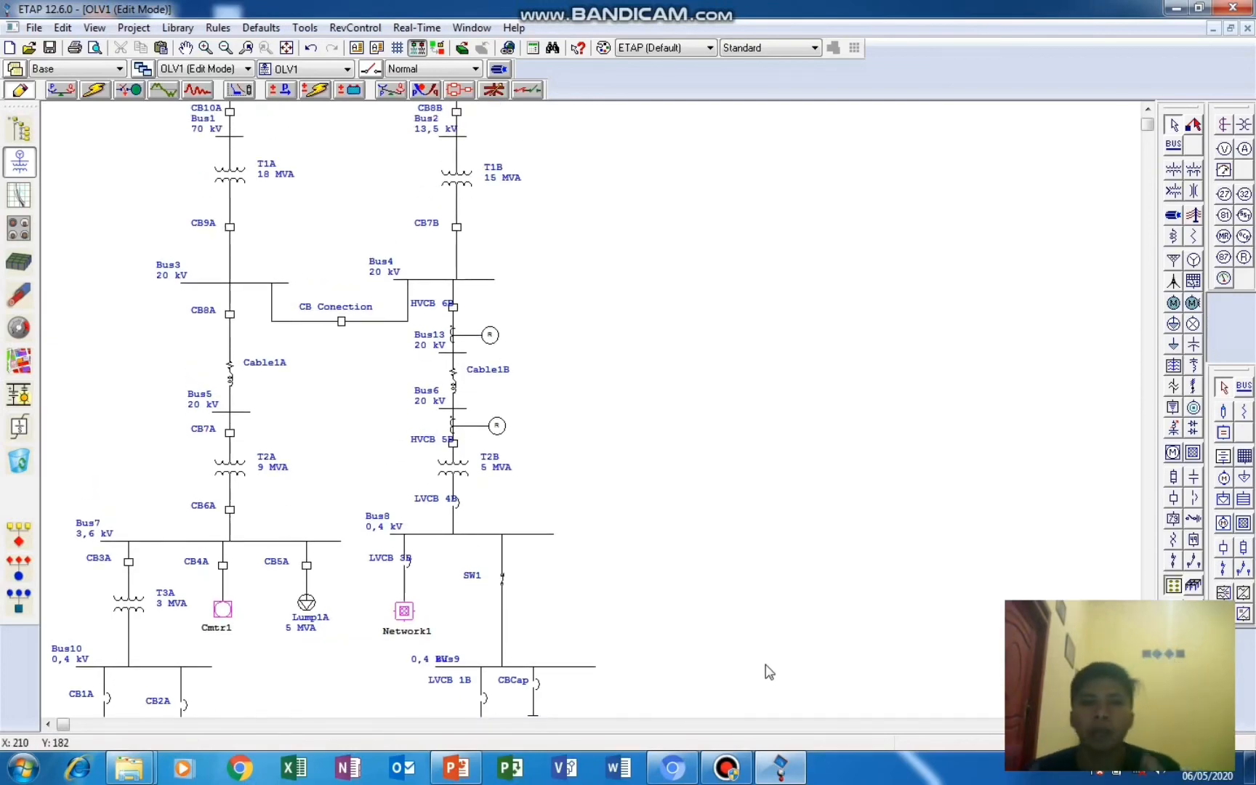
{"action": "left_click", "coordinate": [726, 768]}
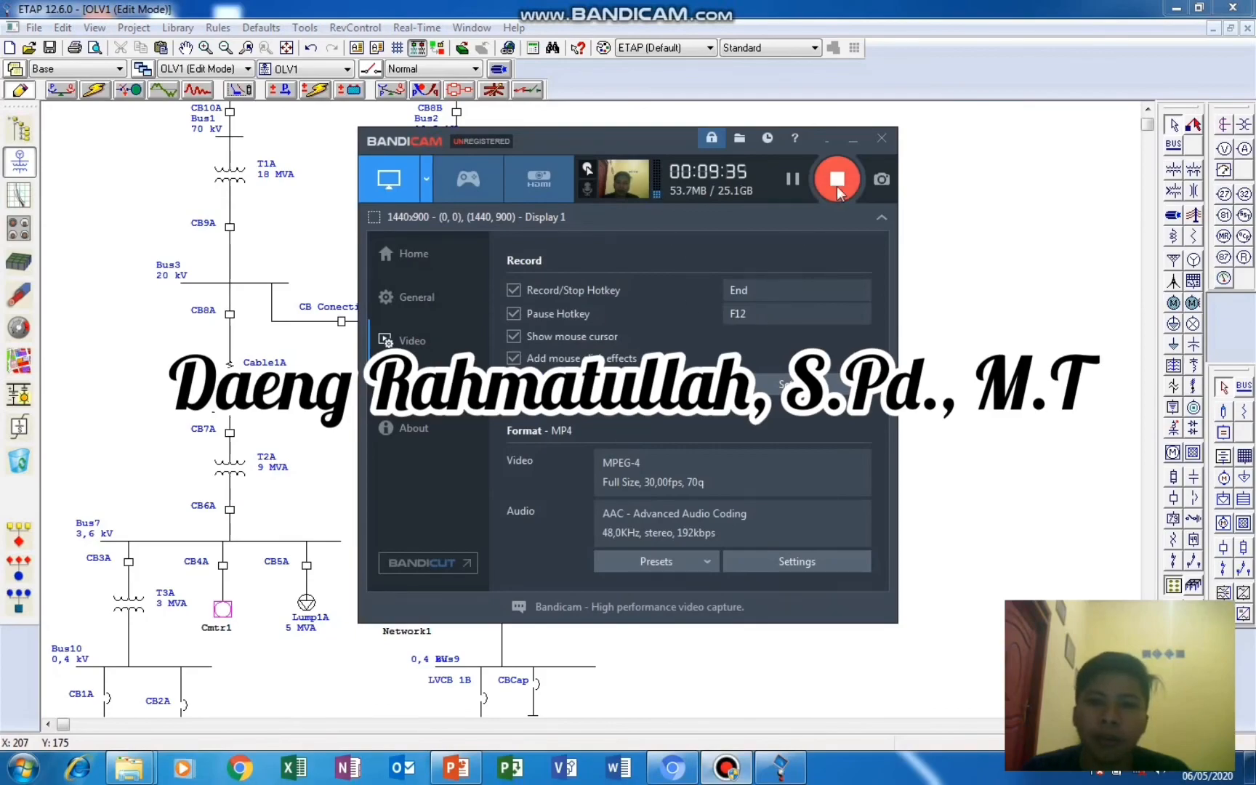